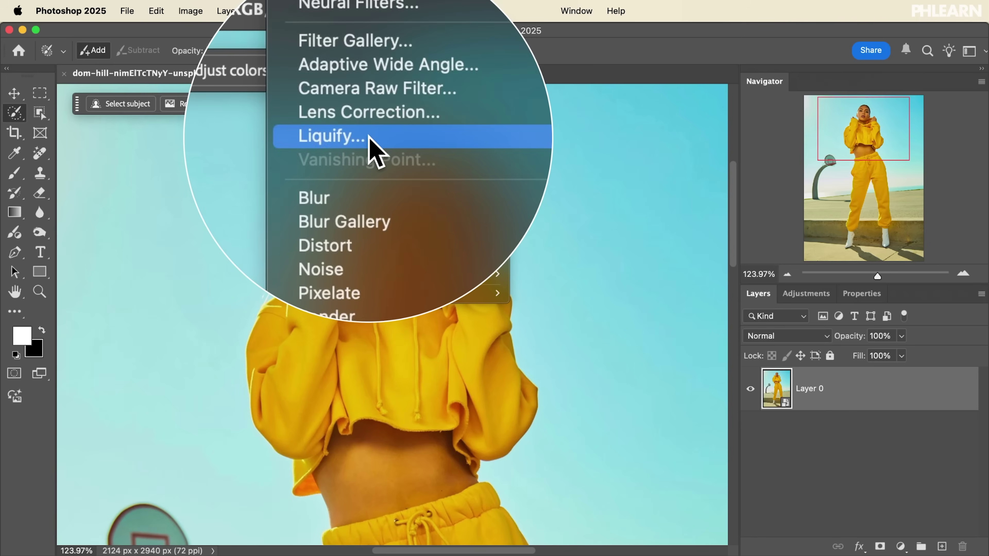
pyautogui.click(369, 137)
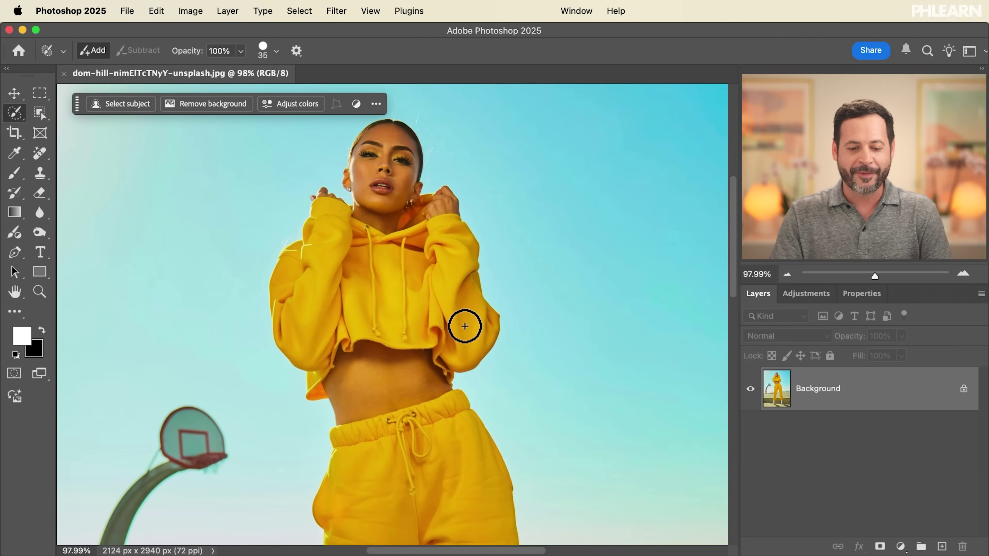
# - Examine the photo from the hoodie sleeves down to the trouser legs and back for bulky clothing areas
pyautogui.scroll(-5, 464, 314)
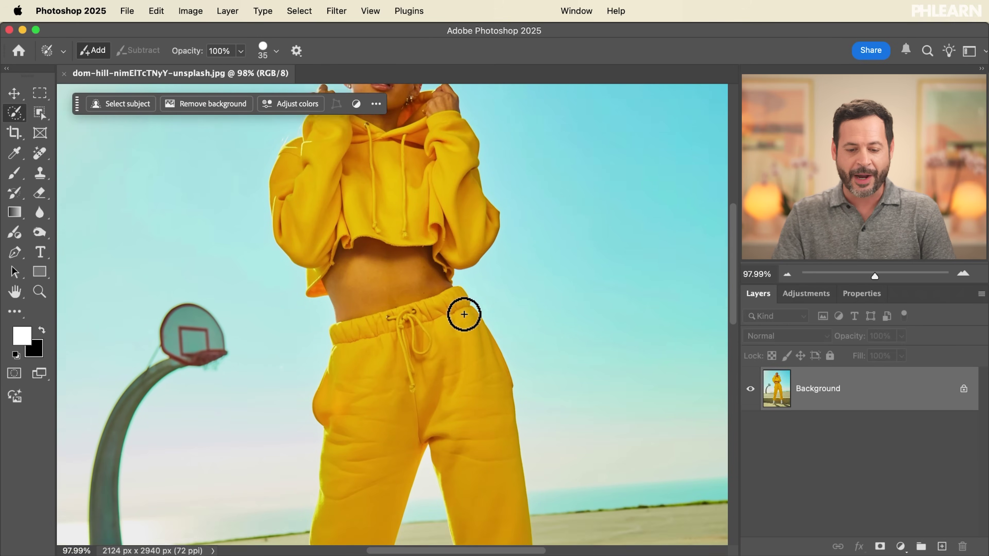
pyautogui.scroll(-3, 465, 314)
pyautogui.scroll(1, 464, 312)
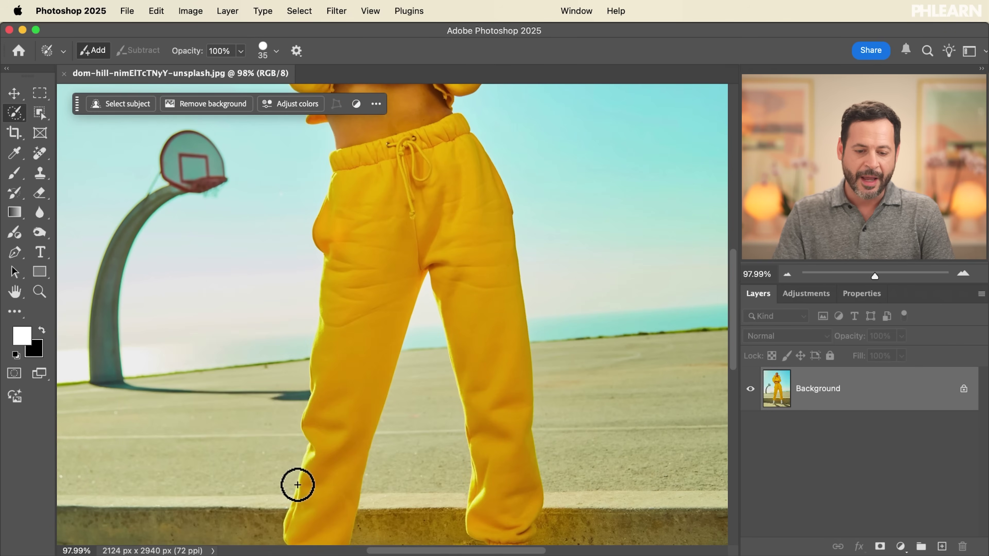
pyautogui.scroll(-5, 320, 256)
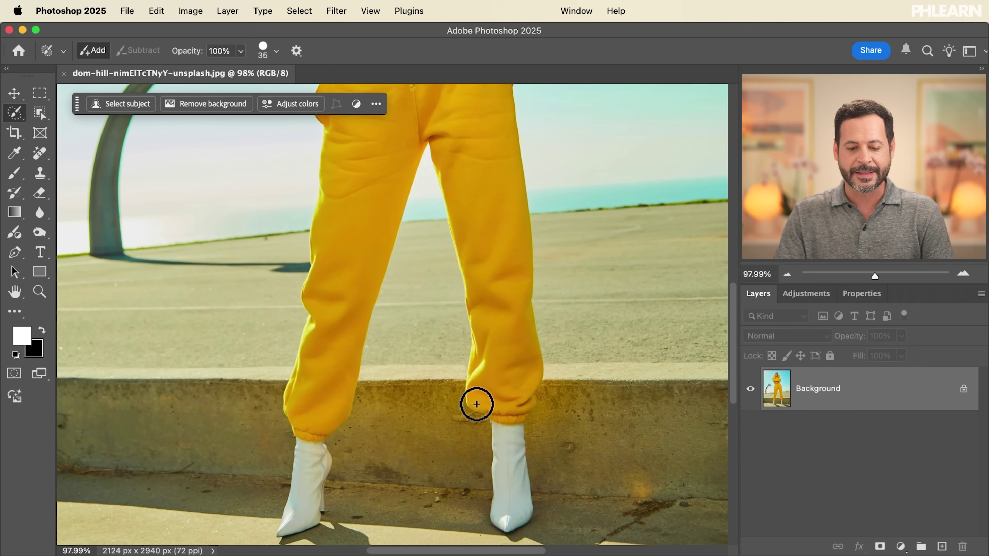
pyautogui.scroll(2, 475, 403)
pyautogui.scroll(8, 476, 404)
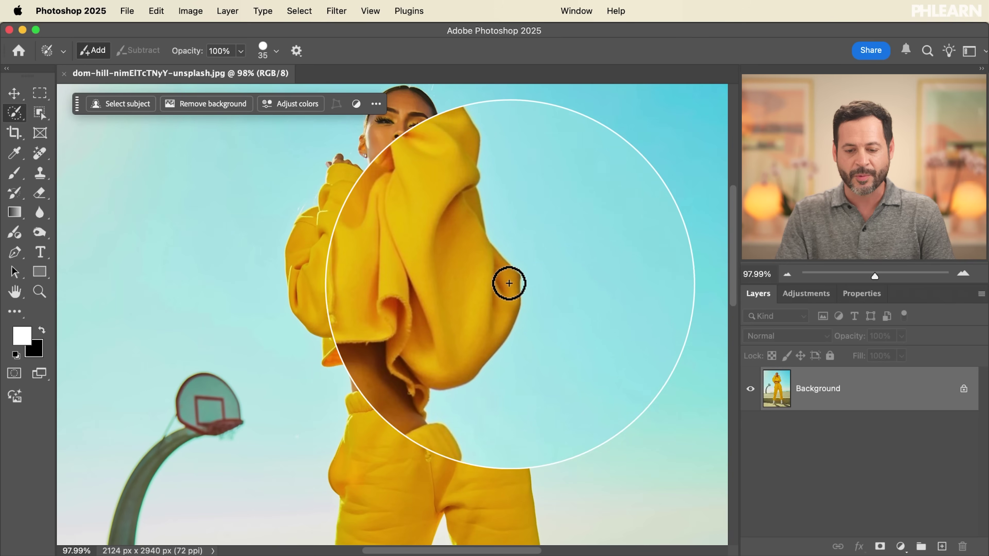
pyautogui.scroll(3, 503, 277)
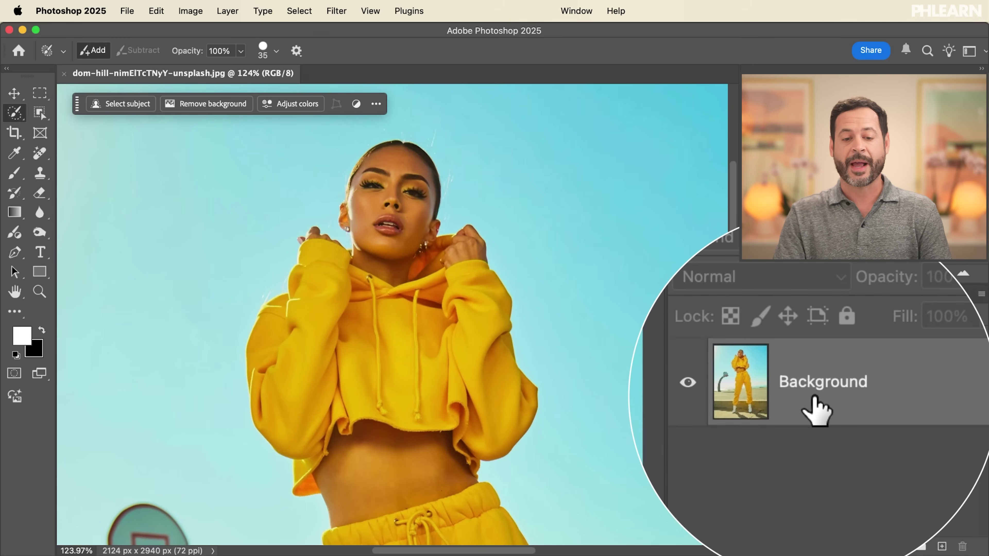
# - Convert the Background layer for Smart Filters
pyautogui.click(336, 10)
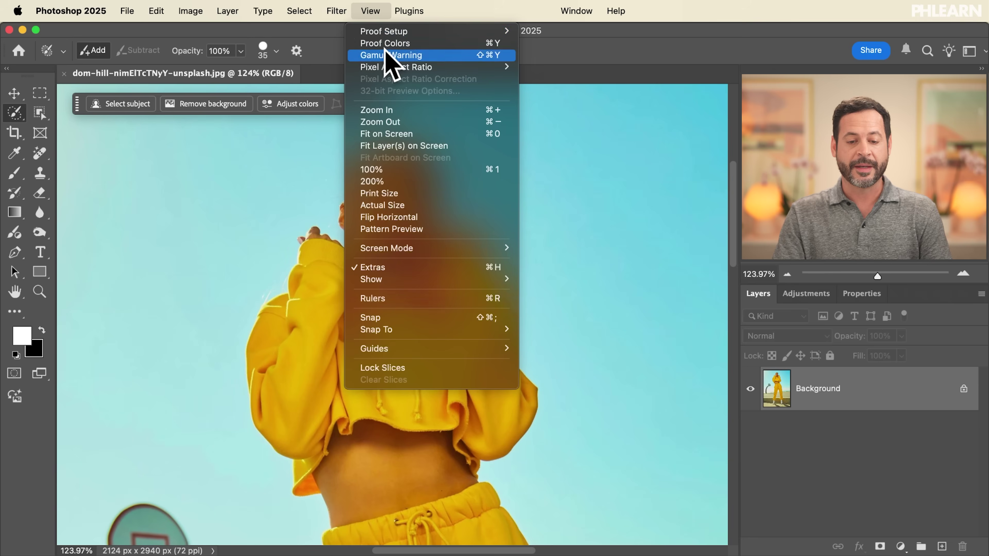
pyautogui.moveTo(337, 11)
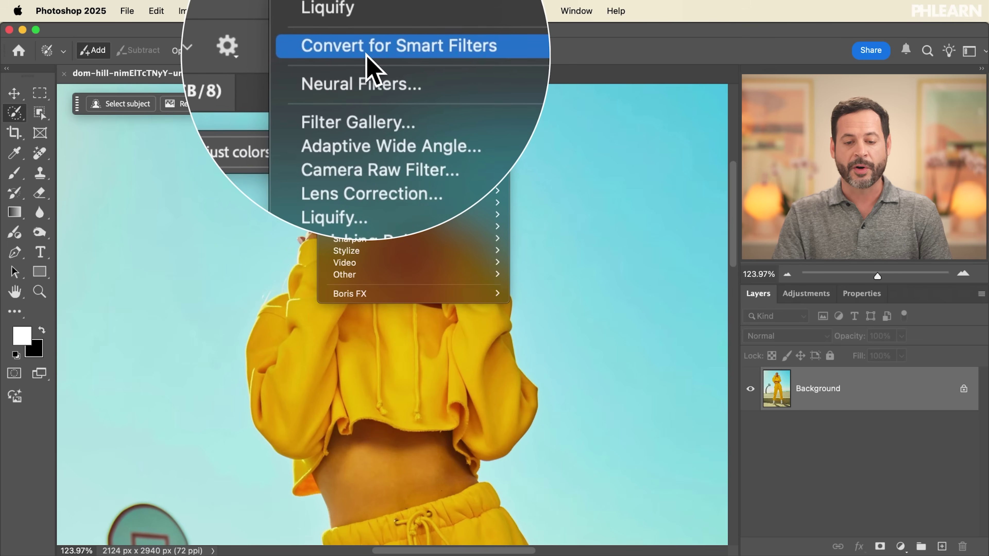
pyautogui.click(367, 55)
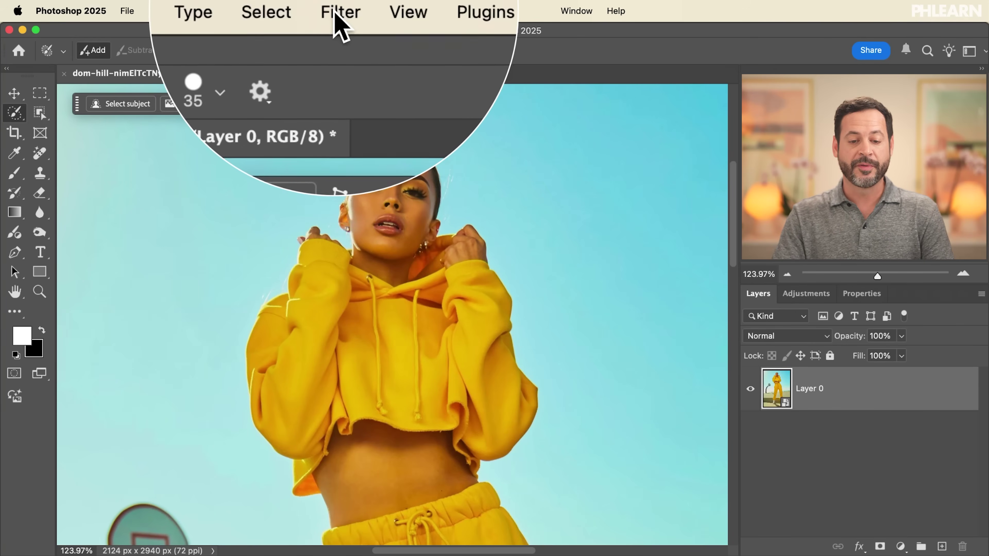
# - Open the converted layer in the Liquify filter and activate the Forward Warp tool
pyautogui.click(338, 11)
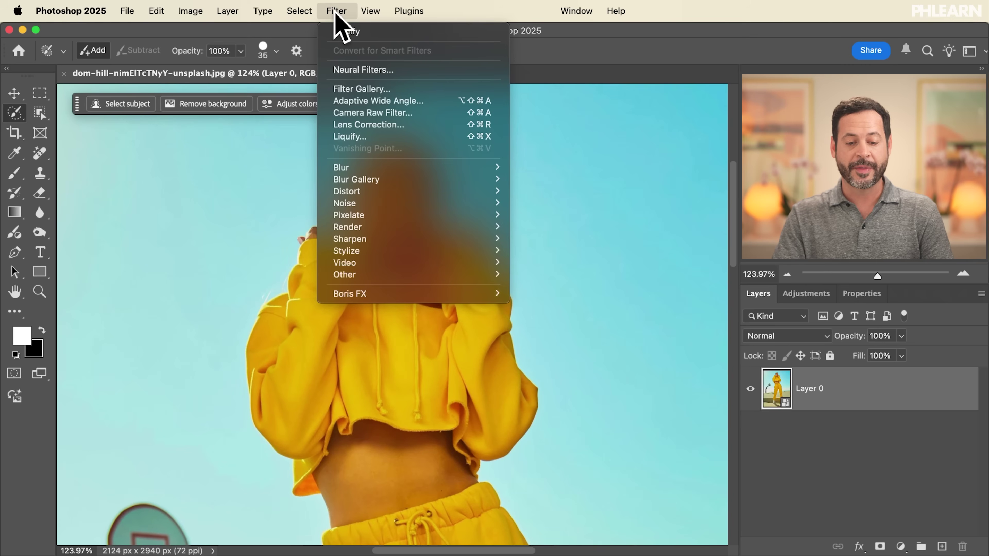
pyautogui.click(371, 149)
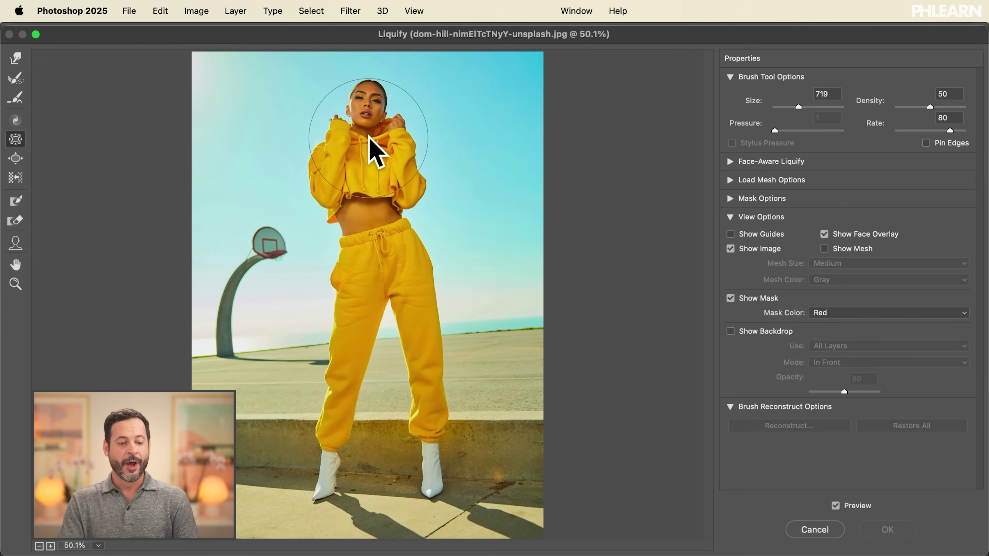
pyautogui.click(12, 62)
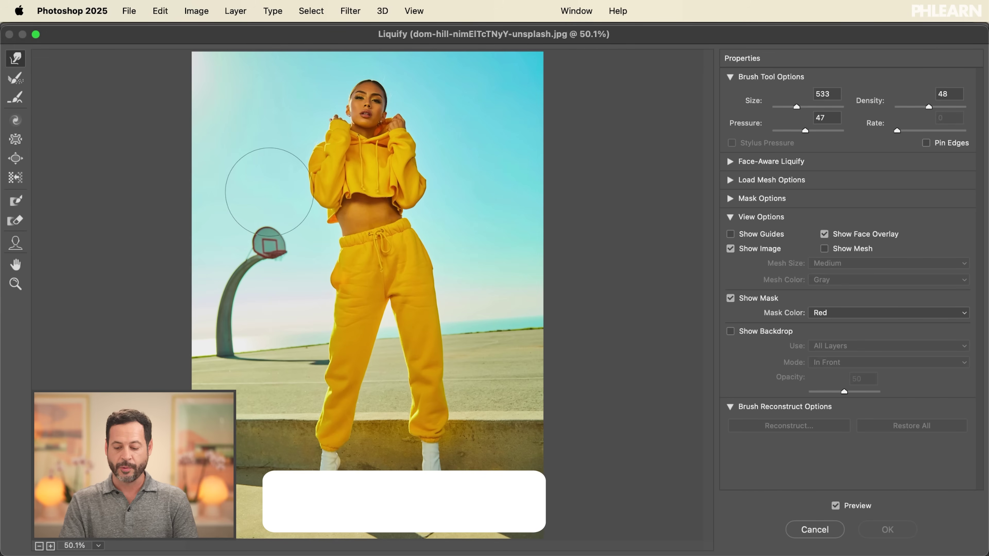
# - Try pushing the hoodie's sleeve and shoulder inward with a size 533 Forward Warp brush, undoing each stroke
pyautogui.press('super+equal')
pyautogui.press('super+equal')
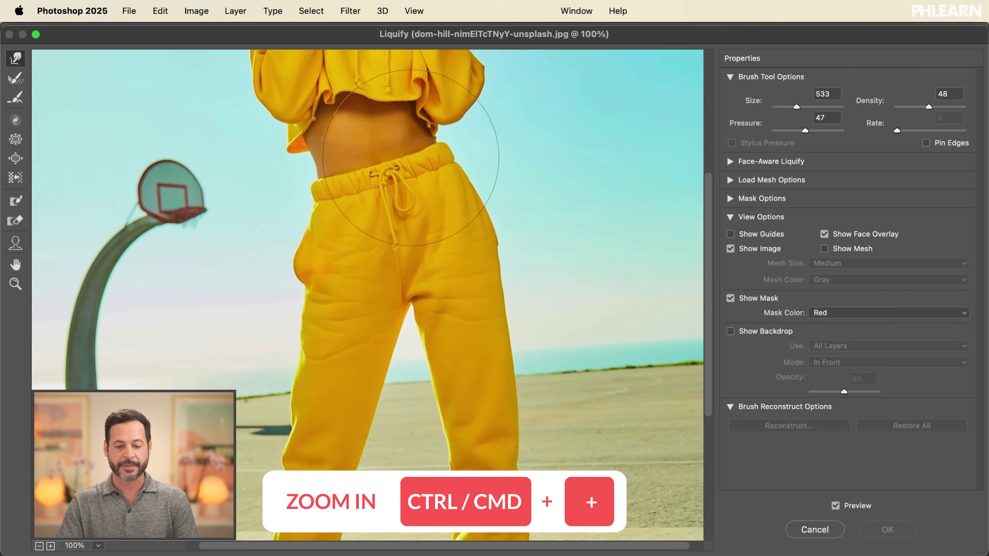
pyautogui.moveTo(382, 144)
pyautogui.mouseDown()
pyautogui.moveTo(448, 368)
pyautogui.moveTo(470, 364)
pyautogui.mouseUp()
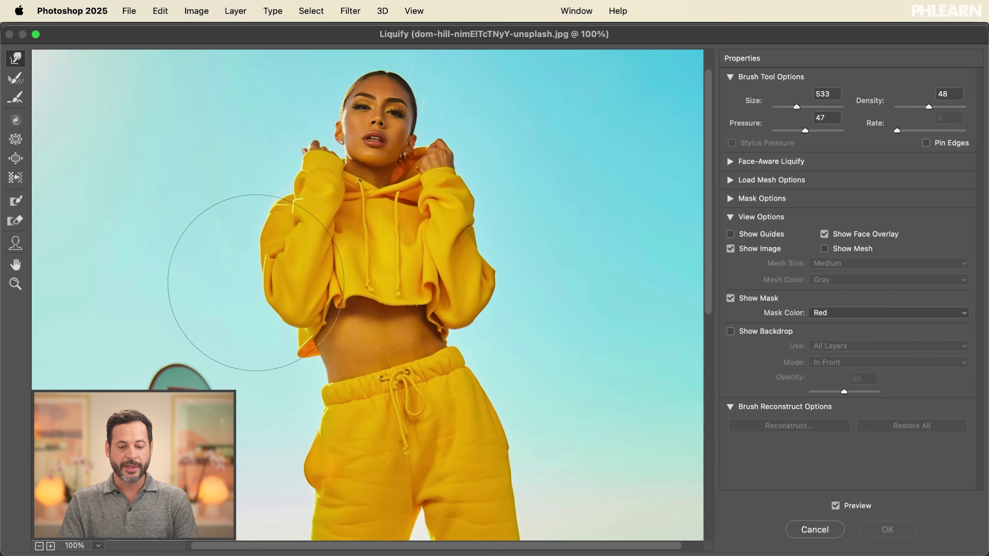
pyautogui.moveTo(223, 258); pyautogui.dragTo(287, 260)
pyautogui.press('super+z')
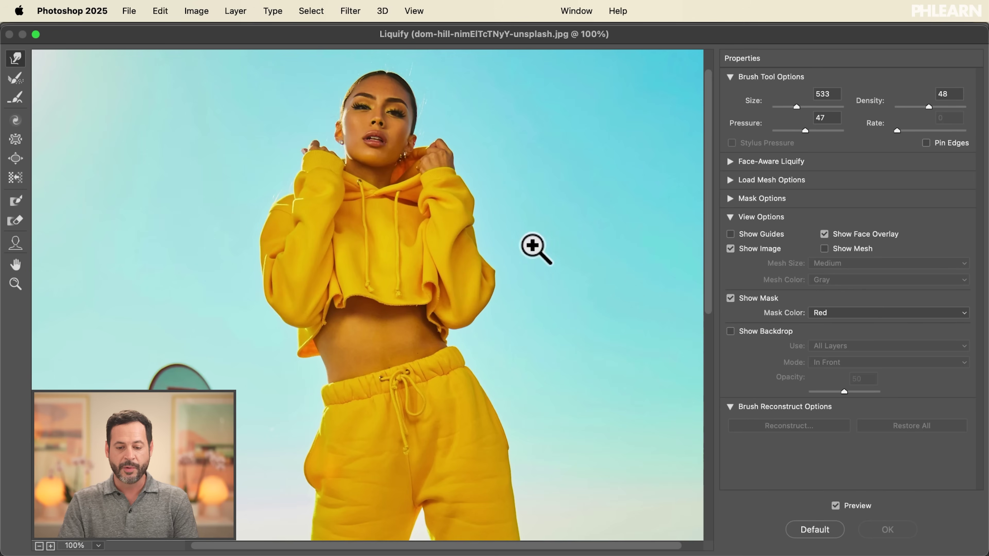
pyautogui.press('alt')
pyautogui.moveTo(278, 157); pyautogui.dragTo(306, 166)
pyautogui.press('super+z')
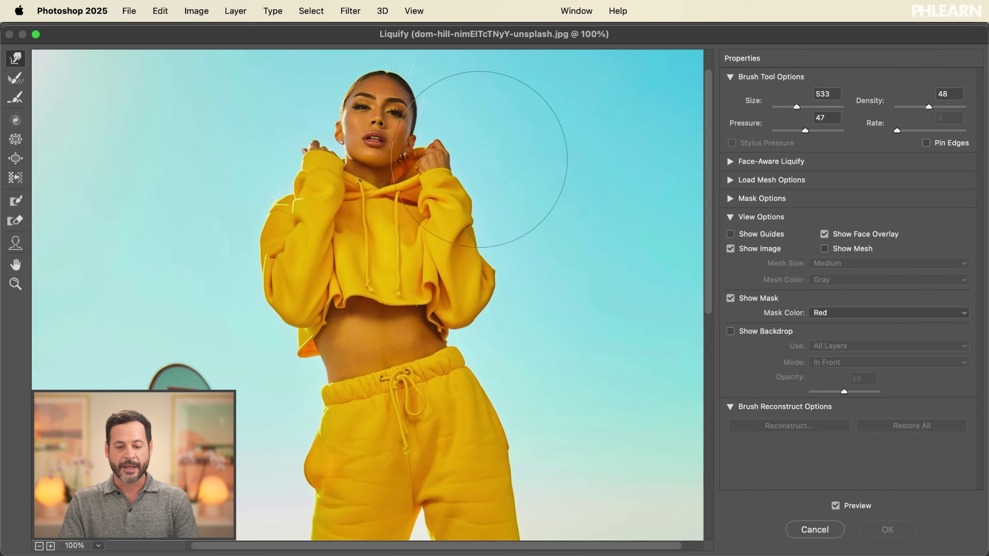
pyautogui.moveTo(188, 215); pyautogui.dragTo(317, 233)
pyautogui.press('super+z')
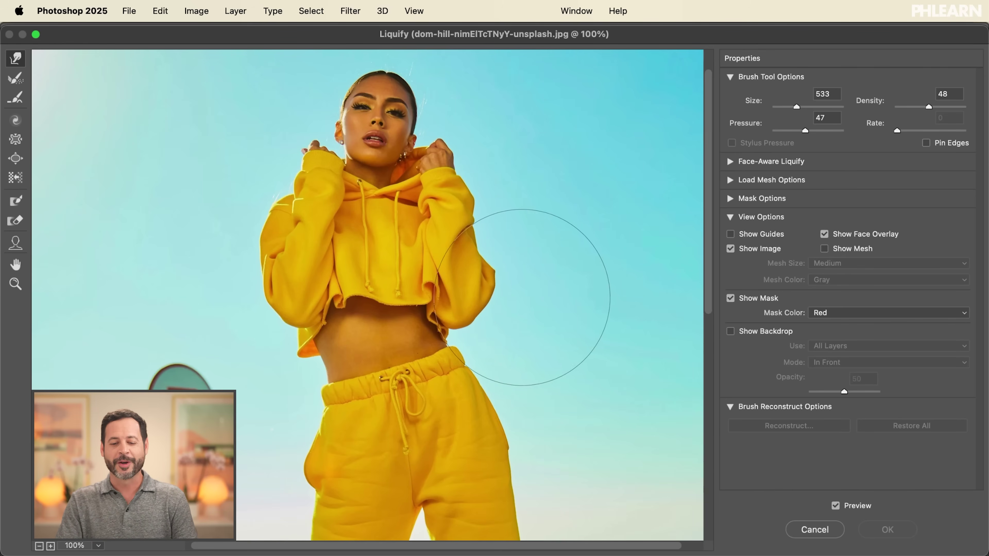
# - Reduce the Forward Warp brush to size 150 and push the pointed elbow bulge of the sleeve beside the open sky inward
pyautogui.press('super+plus')
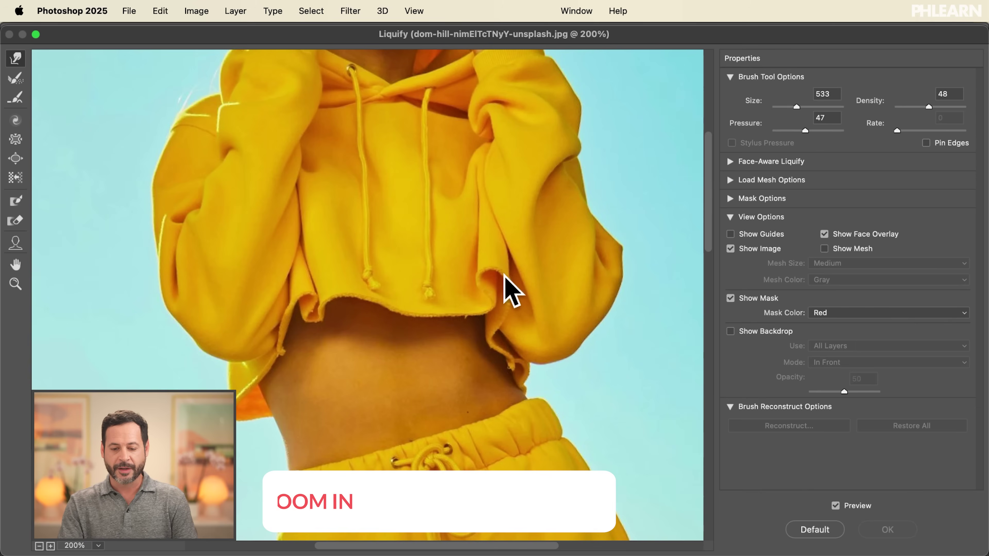
pyautogui.moveTo(534, 261); pyautogui.dragTo(353, 254)
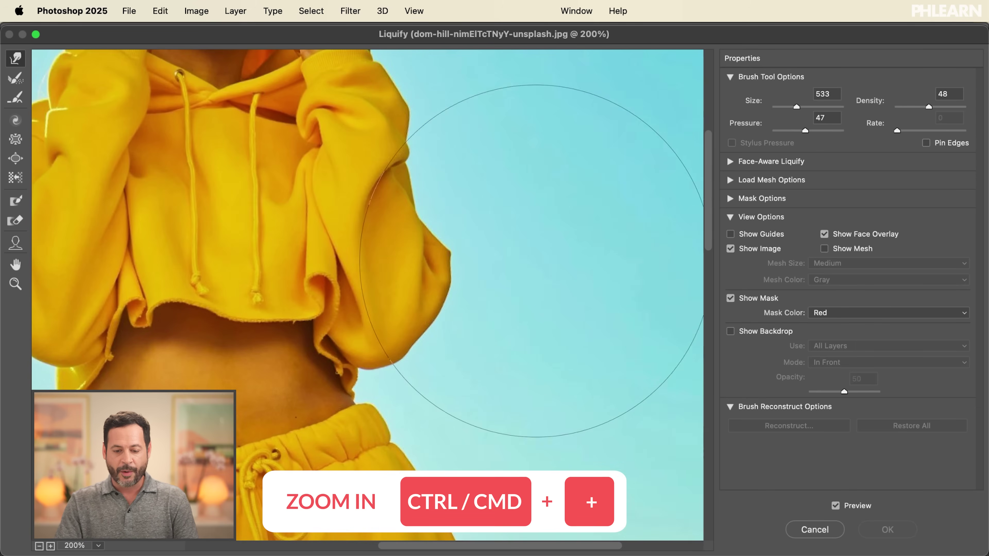
pyautogui.press('[')
pyautogui.press('[')
pyautogui.press('[')
pyautogui.press('[')
pyautogui.press('[')
pyautogui.press('[')
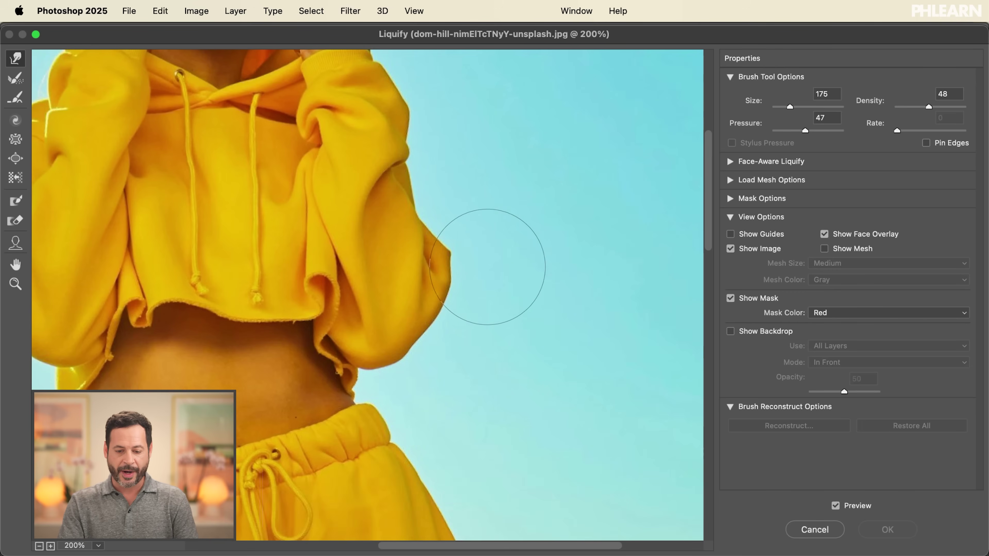
pyautogui.press('[')
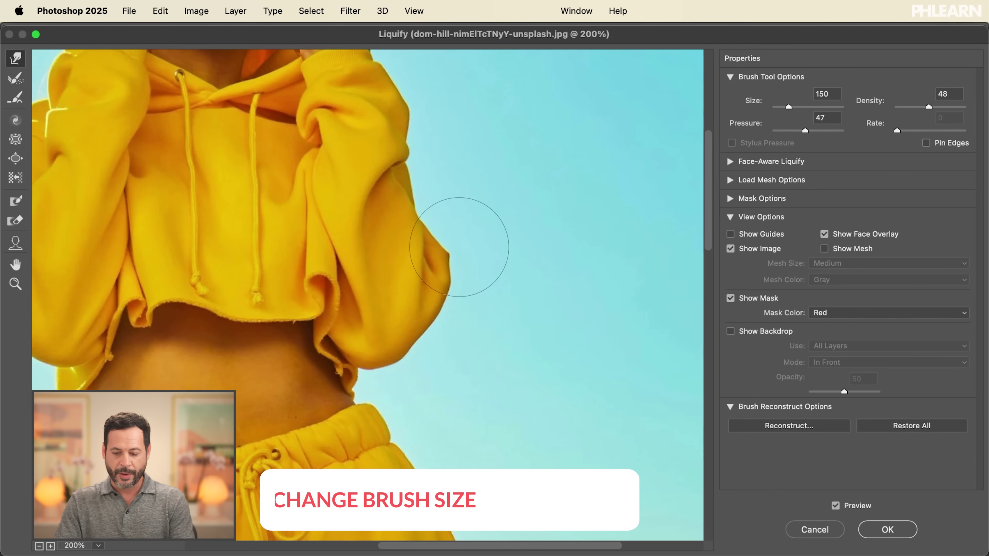
# - Refine the elbow's outline into a smooth curve using smaller Forward Warp brush sizes from 90 down to 60
pyautogui.press('[')
pyautogui.press('[')
pyautogui.press('[')
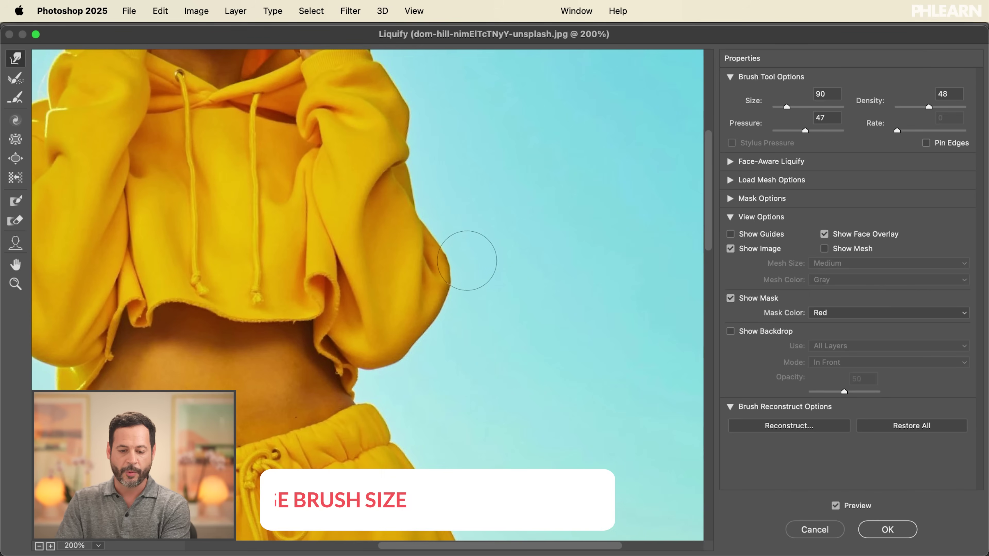
pyautogui.press(']')
pyautogui.press(']')
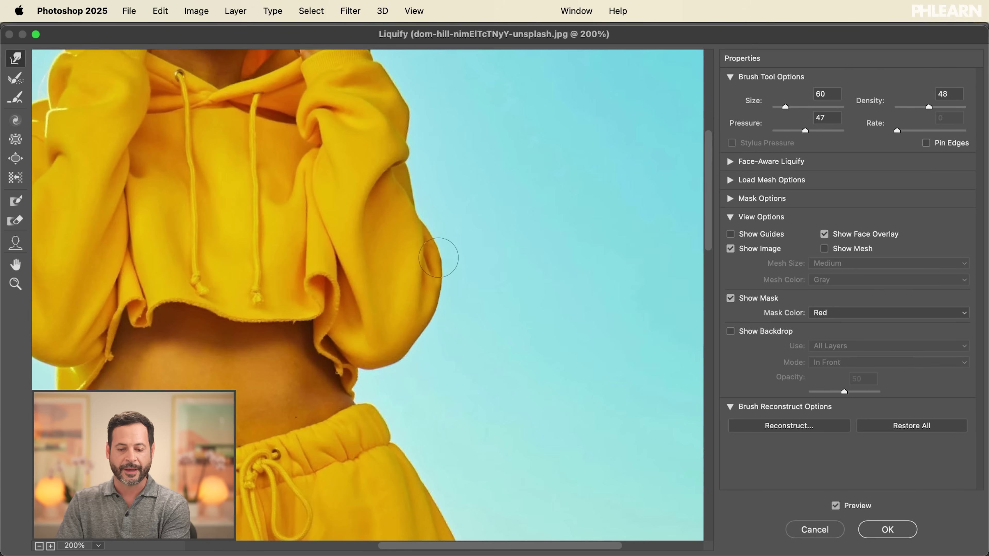
pyautogui.moveTo(327, 349); pyautogui.dragTo(378, 339)
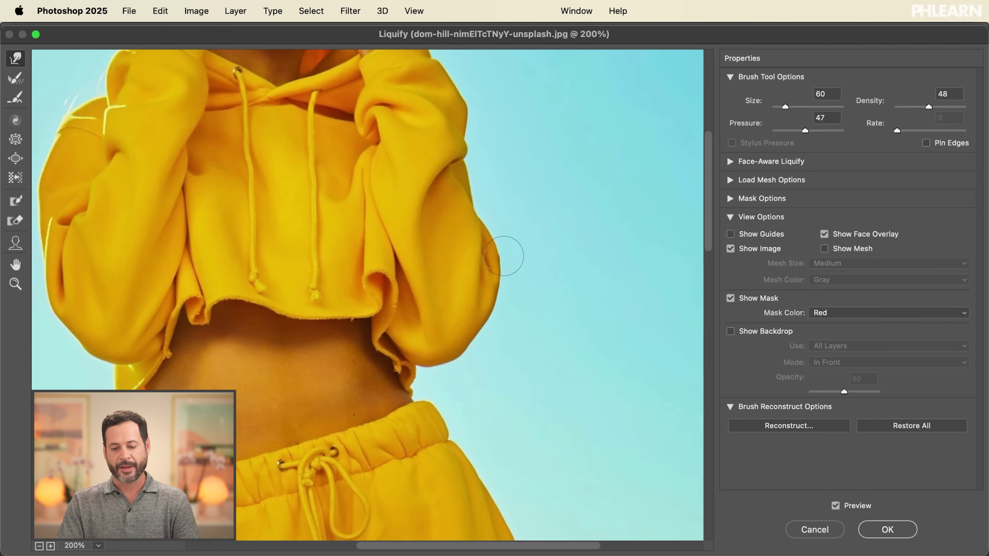
pyautogui.moveTo(395, 291); pyautogui.dragTo(426, 289)
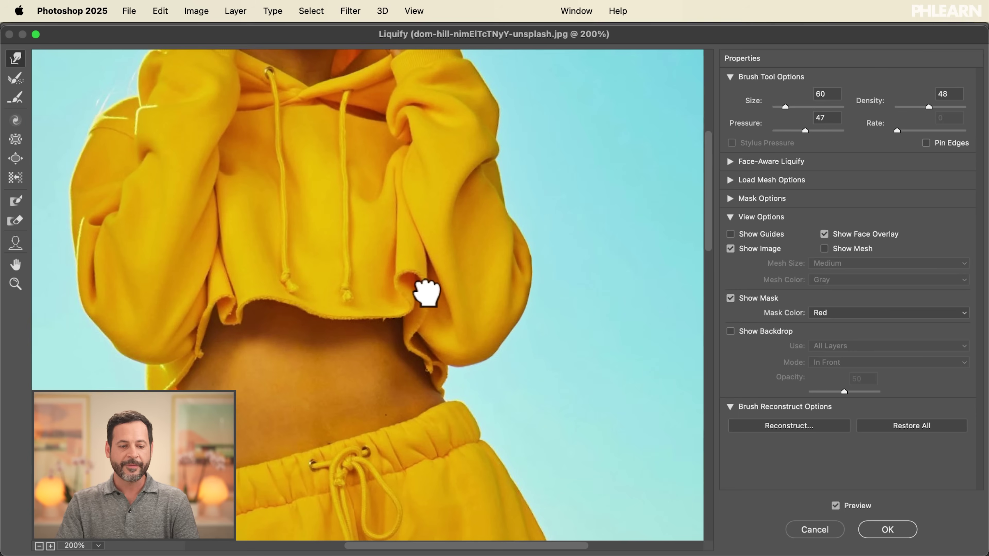
# - Partly restore the elbow's original shape with the Reconstruct tool at brush size 200
pyautogui.click(19, 76)
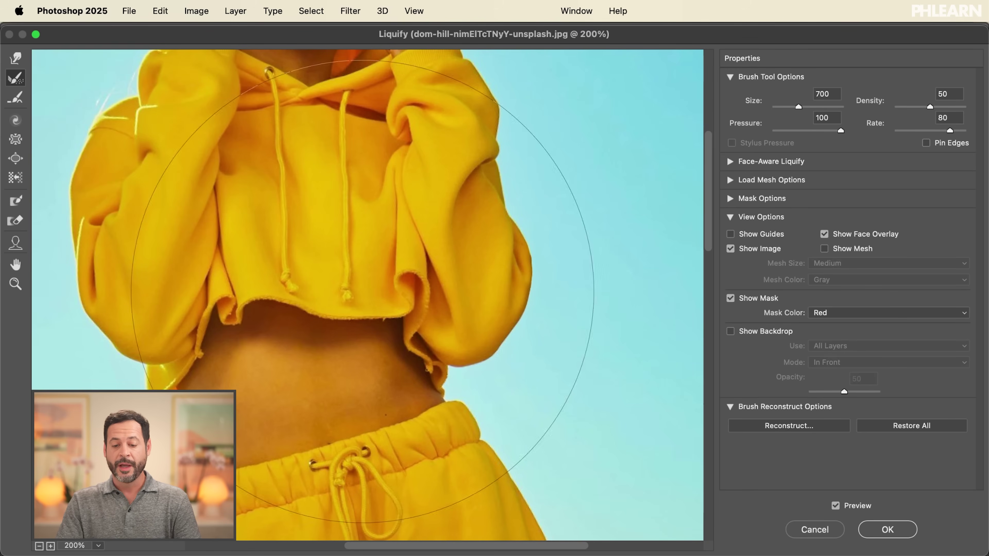
pyautogui.press('[')
pyautogui.press('[')
pyautogui.press('[')
pyautogui.press('[')
pyautogui.press('[')
pyautogui.moveTo(504, 283)
pyautogui.mouseDown()
pyautogui.moveTo(523, 266)
pyautogui.moveTo(504, 236)
pyautogui.moveTo(508, 221)
pyautogui.moveTo(519, 254)
pyautogui.moveTo(508, 324)
pyautogui.mouseUp()
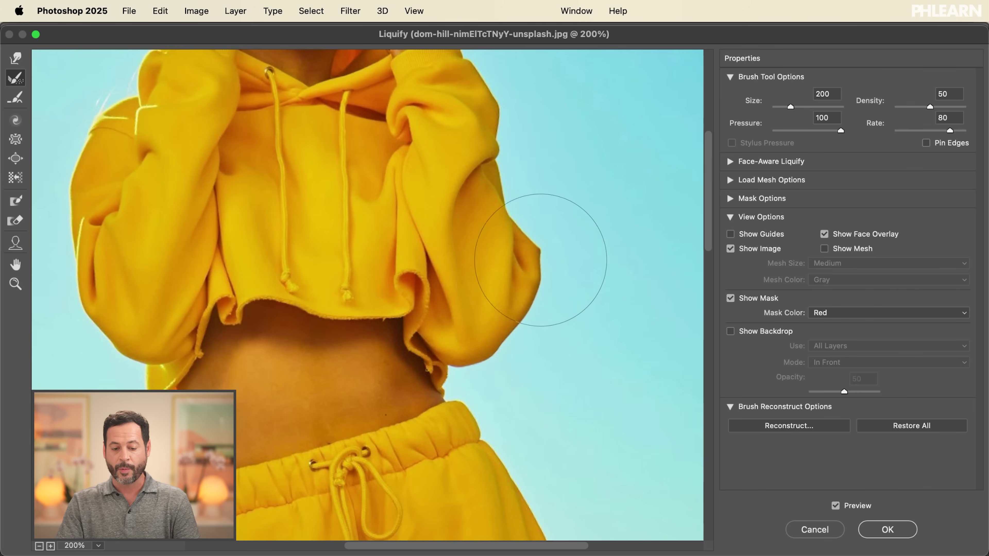
pyautogui.press('super+space')
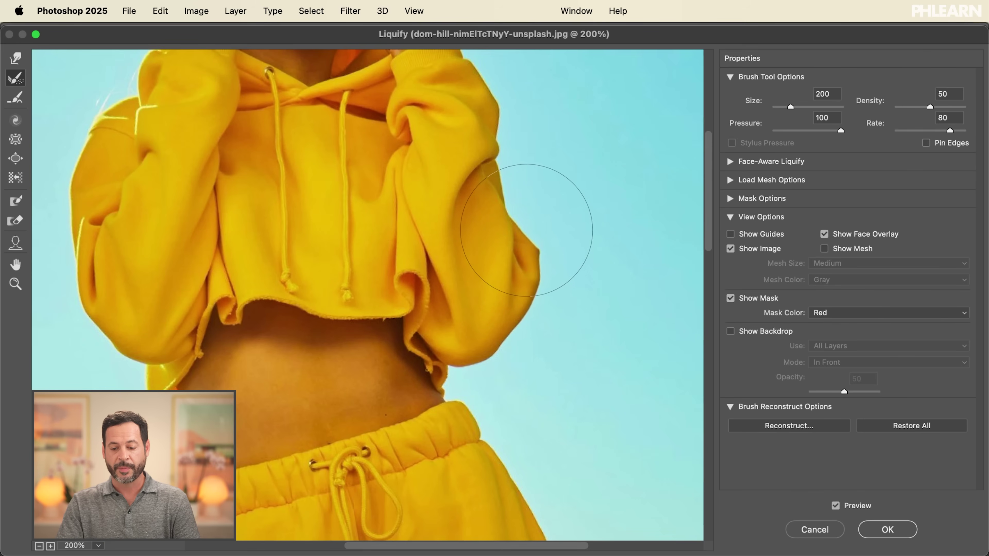
pyautogui.moveTo(528, 234)
pyautogui.mouseDown()
pyautogui.moveTo(520, 297)
pyautogui.moveTo(536, 243)
pyautogui.moveTo(530, 280)
pyautogui.moveTo(524, 268)
pyautogui.mouseUp()
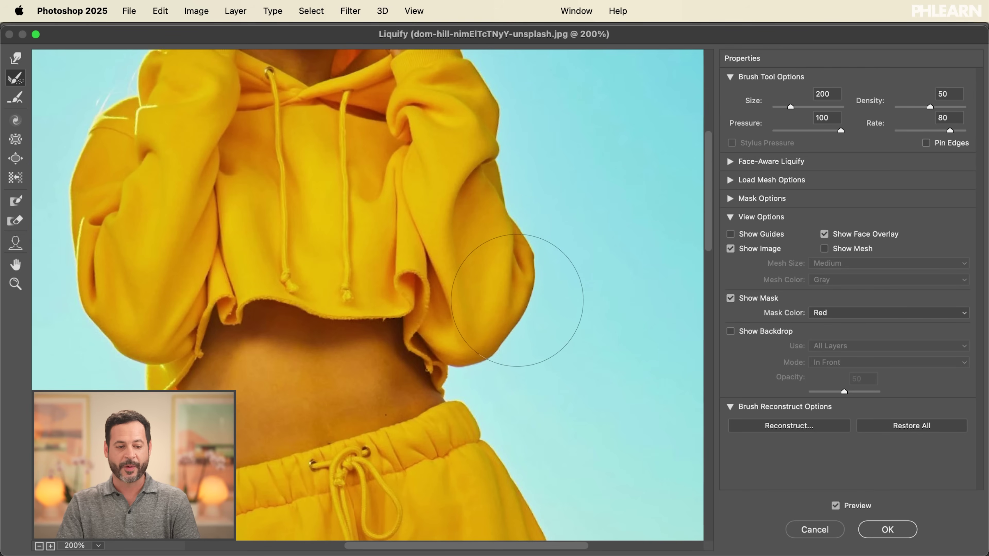
# - Push the bulging trouser pocket at the hip inward with the Forward Warp tool, using a brush size of 125
pyautogui.click(14, 59)
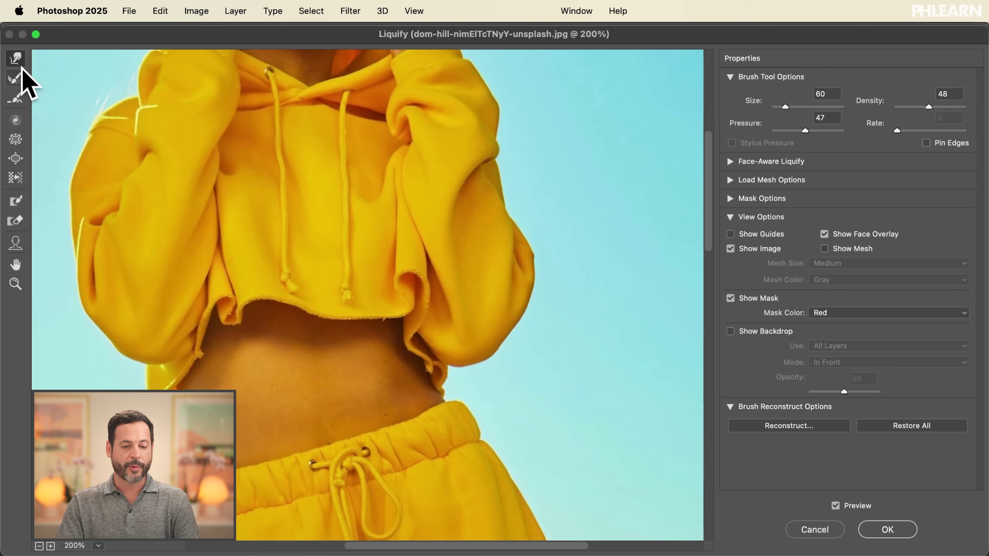
pyautogui.scroll(-10, 129, 195)
pyautogui.scroll(4, 128, 195)
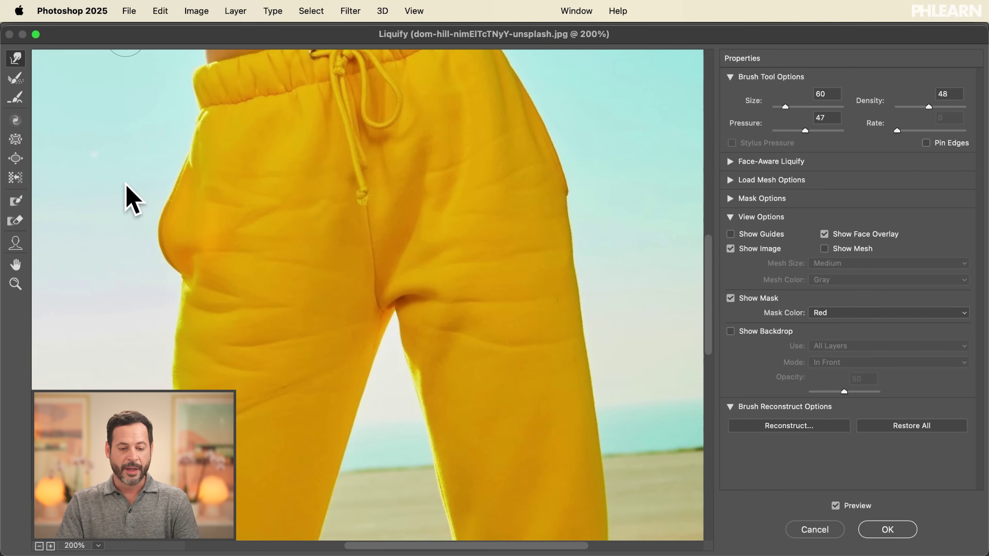
pyautogui.press(']')
pyautogui.press(']')
pyautogui.press(']')
pyautogui.press(']')
pyautogui.press(']')
pyautogui.press(']')
pyautogui.moveTo(149, 241)
pyautogui.mouseDown()
pyautogui.moveTo(156, 221)
pyautogui.moveTo(166, 219)
pyautogui.moveTo(163, 195)
pyautogui.mouseUp()
pyautogui.press('[')
pyautogui.press('[')
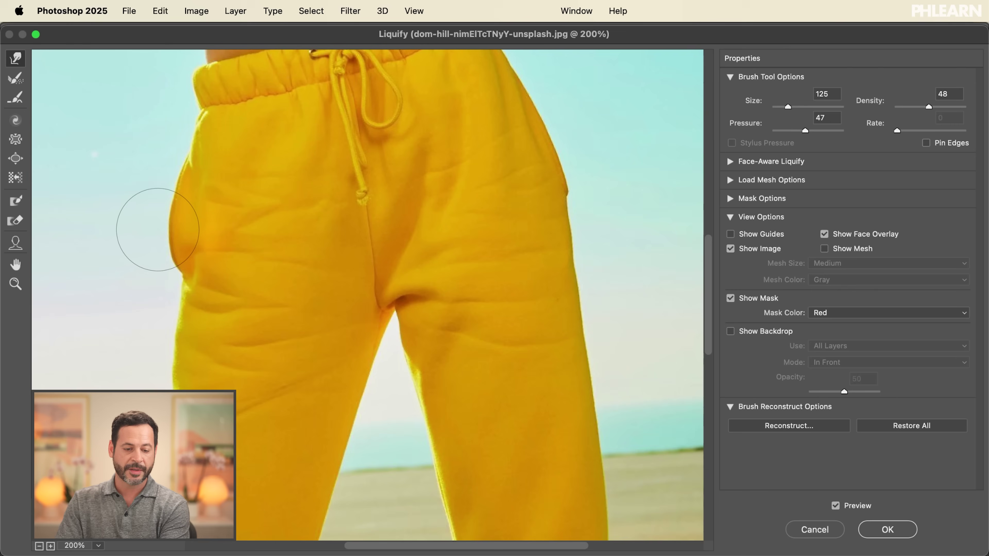
# - Flatten the pocket's outline further and smooth the trouser edge just below it with brush sizes of 90 and 100
pyautogui.moveTo(163, 266)
pyautogui.mouseDown()
pyautogui.moveTo(169, 246)
pyautogui.moveTo(168, 269)
pyautogui.moveTo(181, 233)
pyautogui.moveTo(171, 210)
pyautogui.mouseUp()
pyautogui.press(']')
pyautogui.press(']')
pyautogui.press(']')
pyautogui.press(']')
pyautogui.press('[')
pyautogui.press('[')
pyautogui.press('[')
pyautogui.press('[')
pyautogui.press('[')
pyautogui.press('[')
pyautogui.press('[')
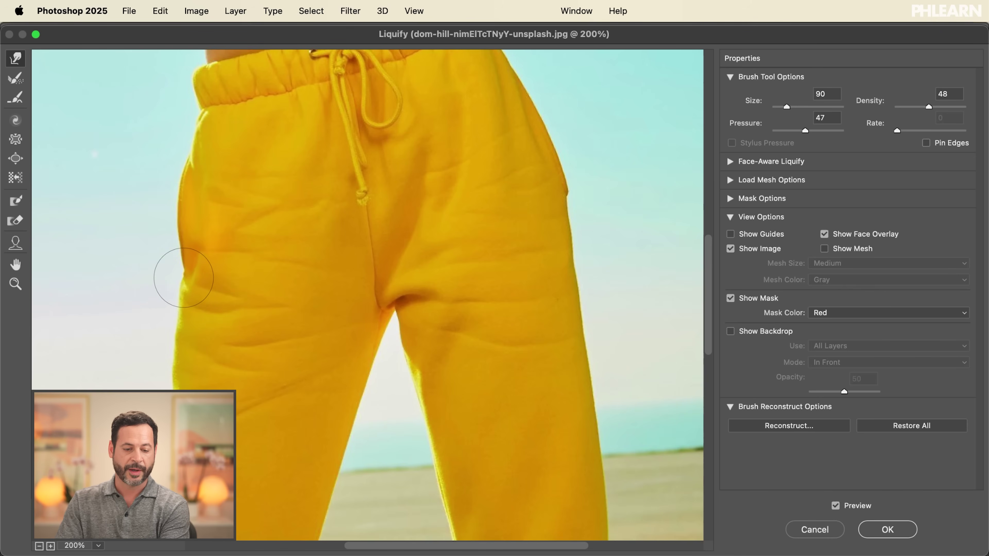
pyautogui.press(']')
pyautogui.press(']')
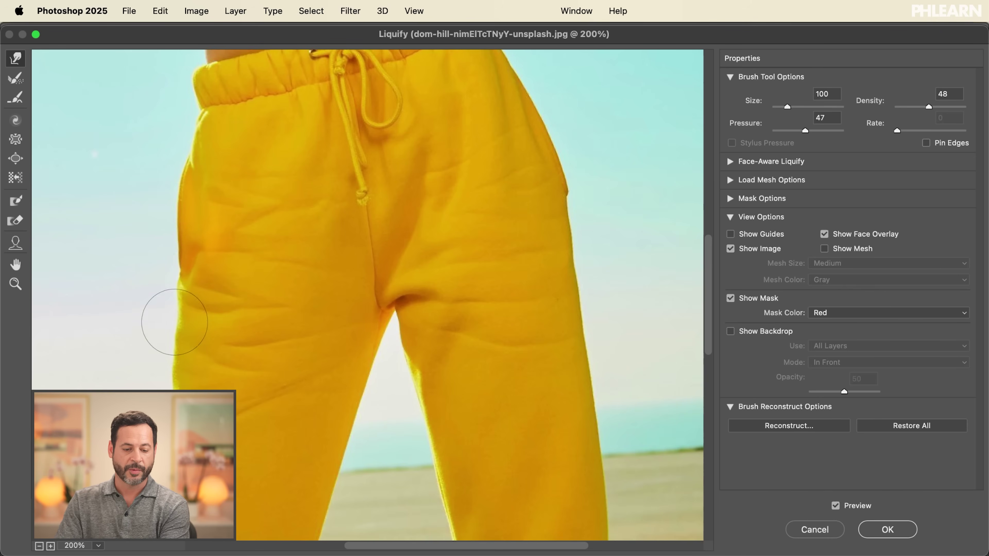
# - Push the bulging knee of the photo's left trouser leg inward with the Forward Warp tool at brush size 250
pyautogui.scroll(-10, 172, 350)
pyautogui.scroll(5, 173, 371)
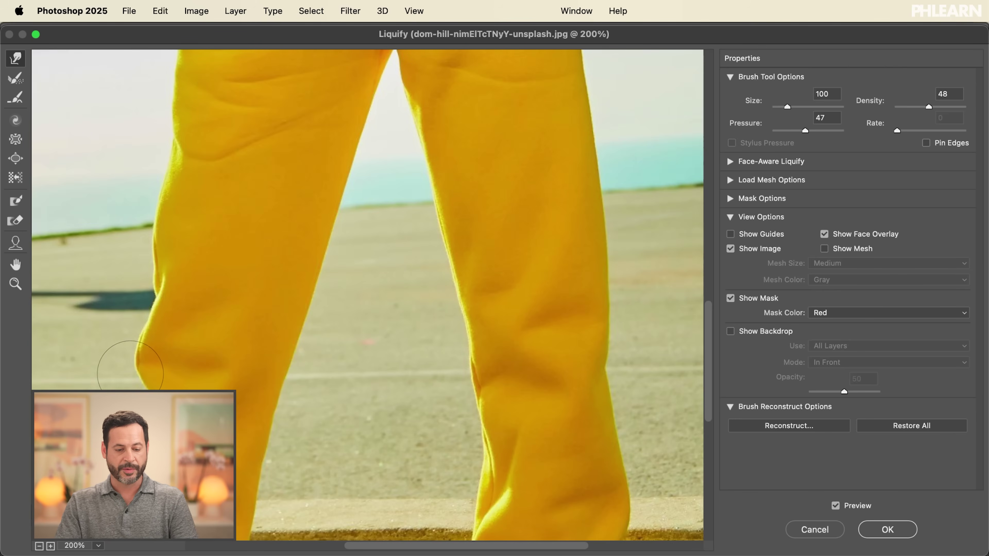
pyautogui.moveTo(135, 377)
pyautogui.mouseDown()
pyautogui.moveTo(210, 380)
pyautogui.moveTo(230, 354)
pyautogui.mouseUp()
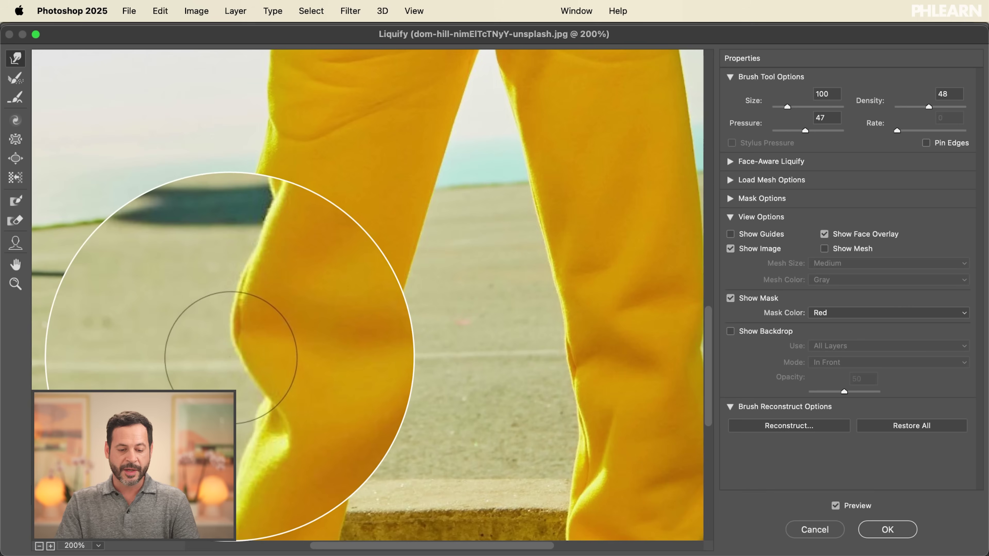
pyautogui.press(']')
pyautogui.press(']')
pyautogui.press(']')
pyautogui.press(']')
pyautogui.press(']')
pyautogui.press(']')
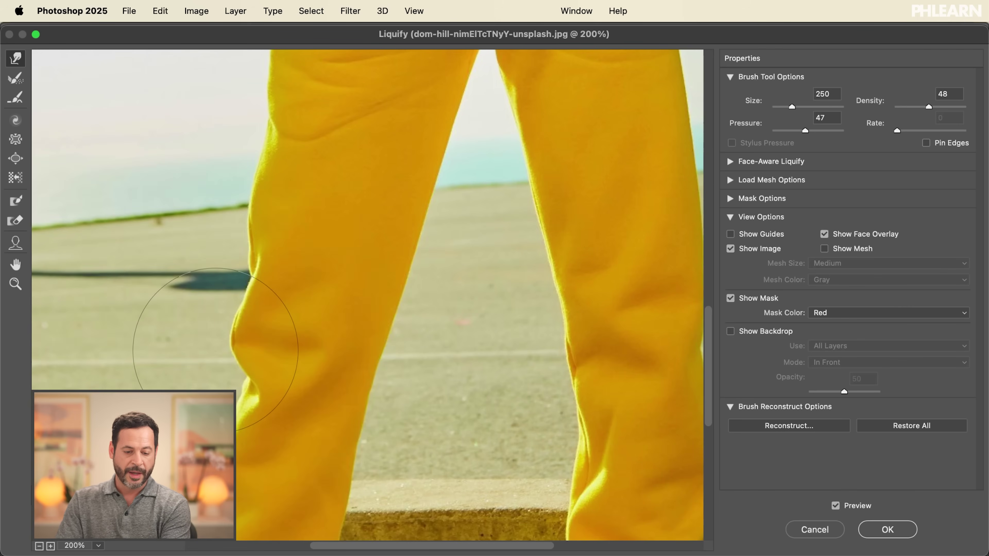
pyautogui.moveTo(217, 349)
pyautogui.mouseDown()
pyautogui.moveTo(228, 327)
pyautogui.moveTo(214, 250)
pyautogui.moveTo(228, 408)
pyautogui.moveTo(210, 363)
pyautogui.moveTo(226, 397)
pyautogui.moveTo(227, 356)
pyautogui.mouseUp()
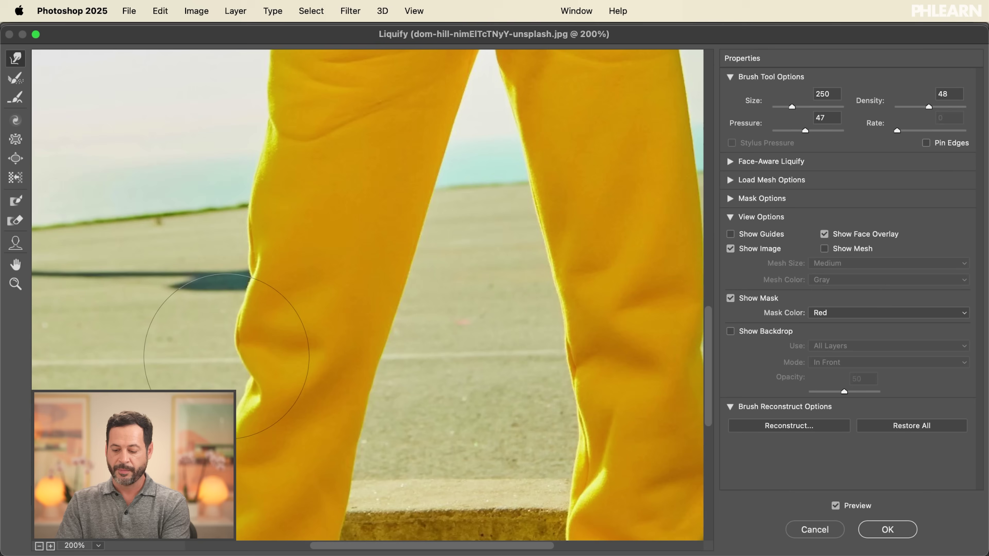
# - Flatten the rest of the knee bulge and refine its outline with smaller brush sizes of 150 and 90
pyautogui.press('[')
pyautogui.press('[')
pyautogui.press('[')
pyautogui.press('[')
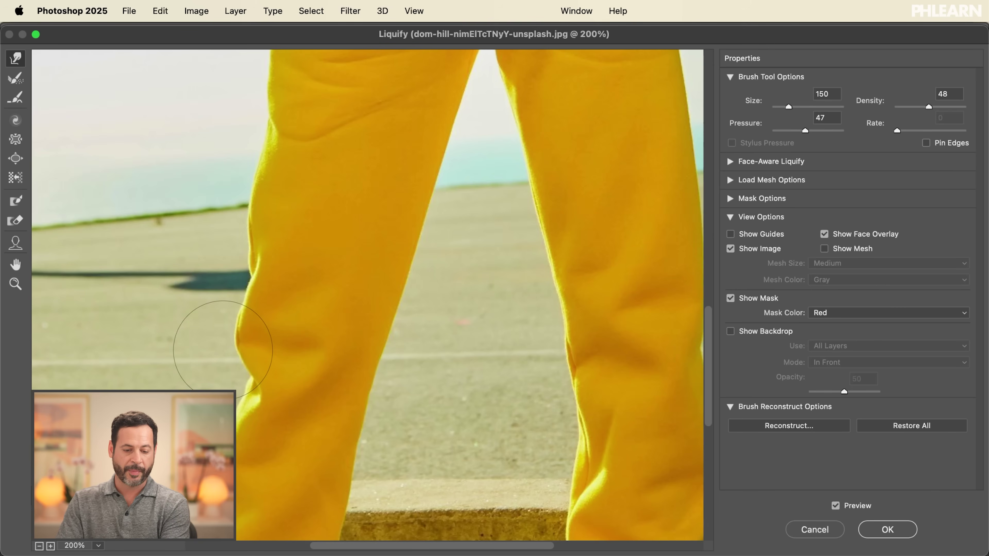
pyautogui.moveTo(232, 350); pyautogui.dragTo(229, 327)
pyautogui.press('[')
pyautogui.press('[')
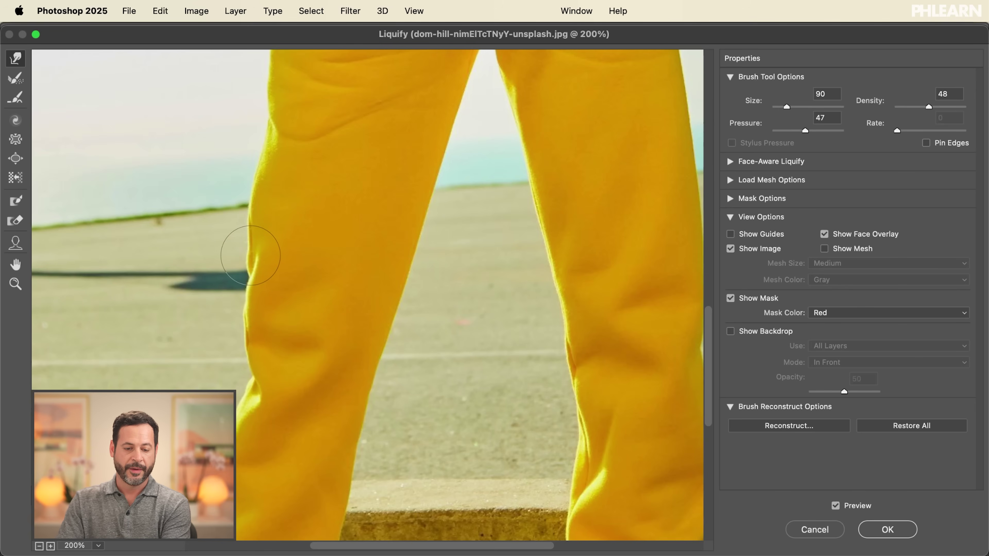
# - Straighten the trouser edge just above the knee with the Forward Warp tool at brush size 175
pyautogui.press(']')
pyautogui.press(']')
pyautogui.press(']')
pyautogui.press(']')
pyautogui.press(']')
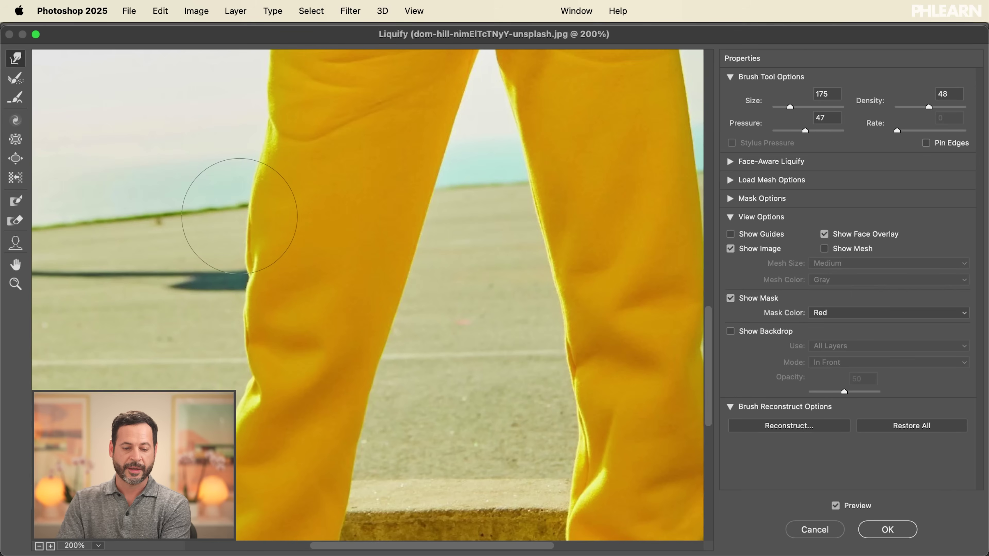
# - Pull the dent below the knee outward to even the trouser outline, using a brush size of 80
pyautogui.press('[')
pyautogui.press('[')
pyautogui.press('[')
pyautogui.press('[')
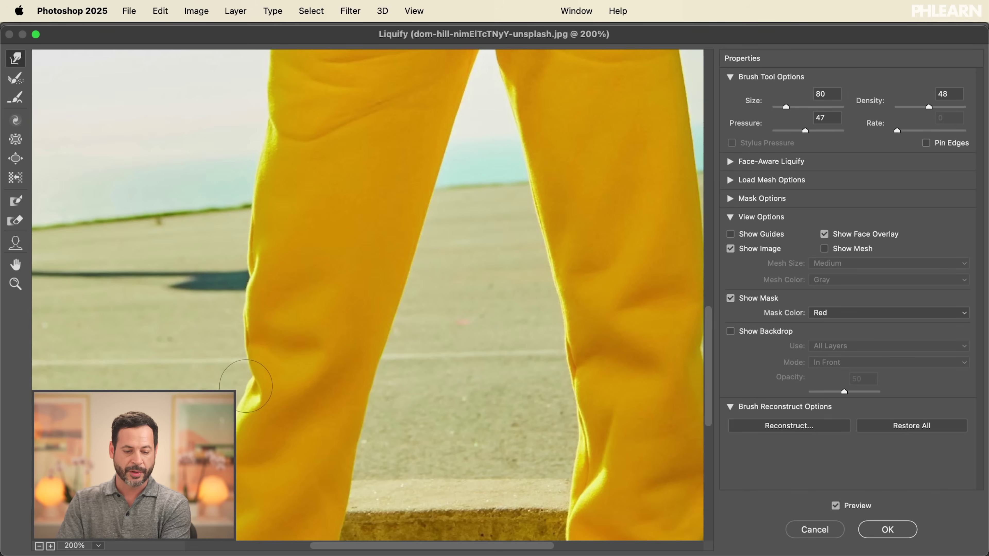
pyautogui.moveTo(253, 381); pyautogui.dragTo(240, 382)
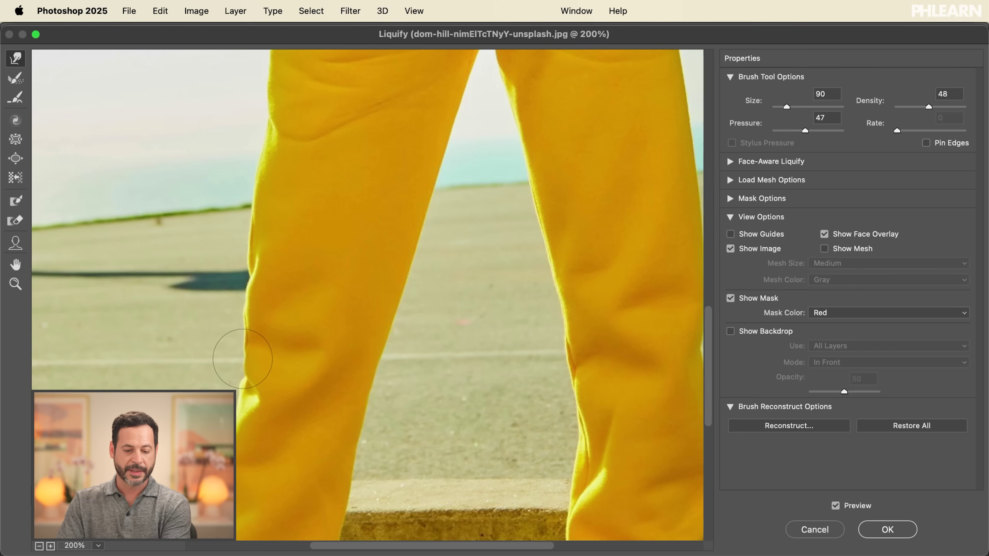
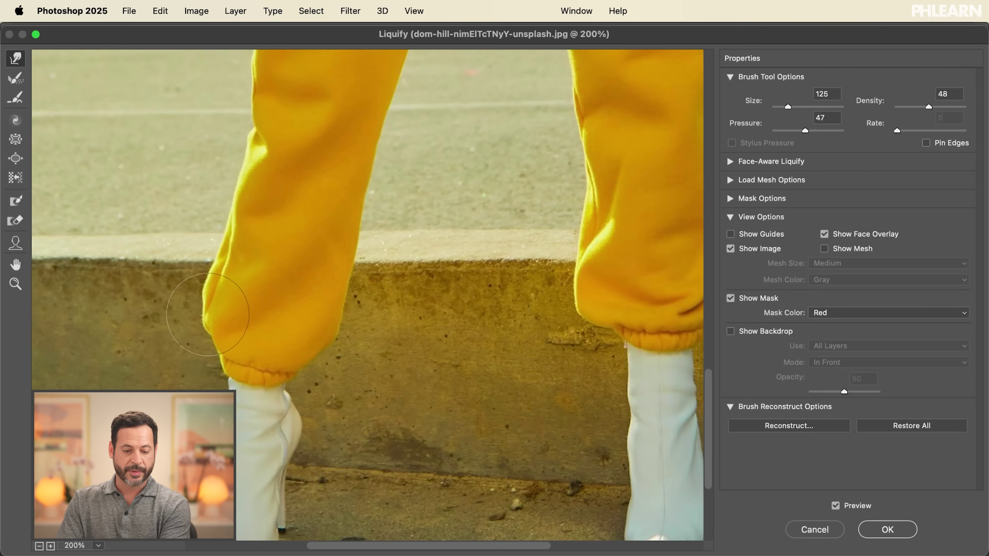
# - Push in the bulge above the left trouser cuff with Forward Warp, and slim the lower leg with the Pucker tool at brush size 400
pyautogui.moveTo(195, 308); pyautogui.dragTo(218, 308)
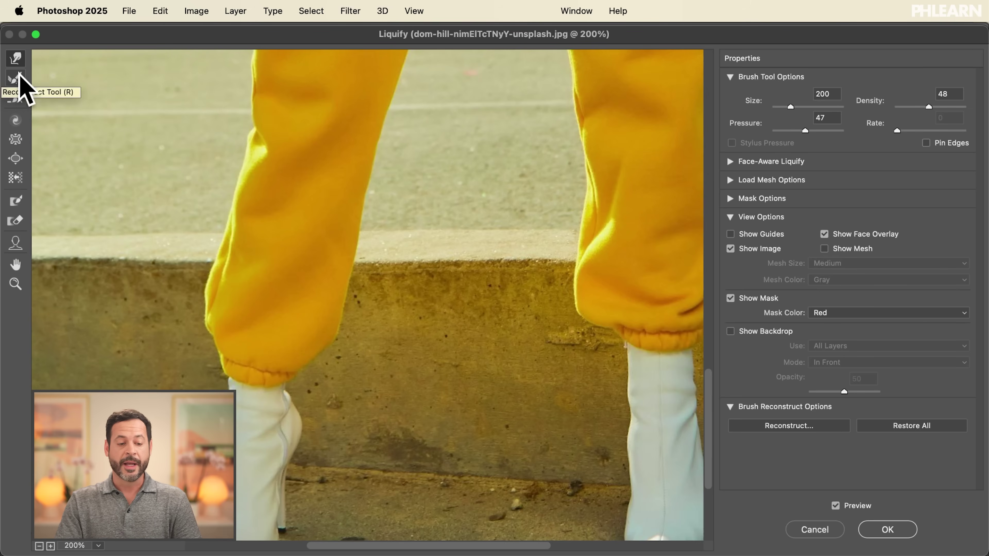
pyautogui.click(15, 140)
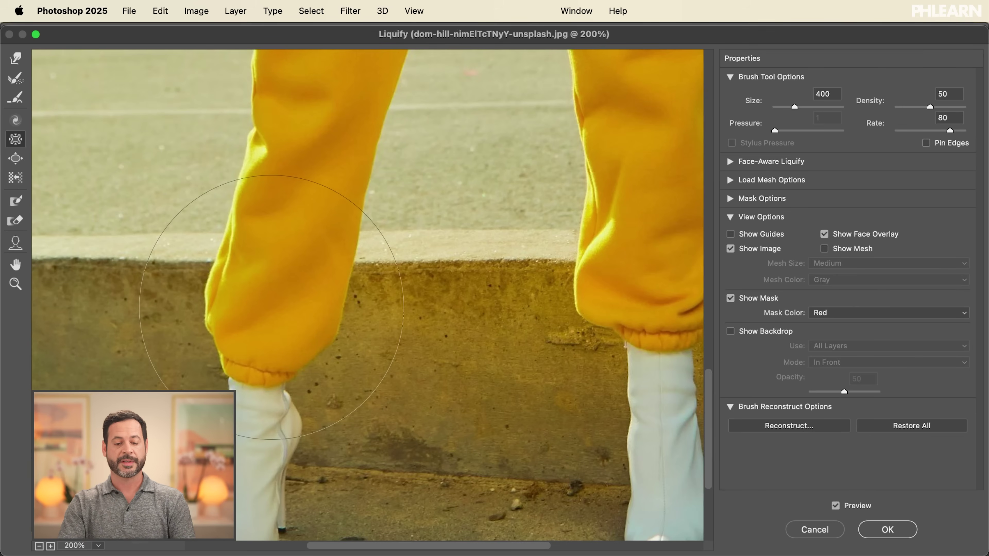
pyautogui.moveTo(271, 308)
pyautogui.mouseDown()
pyautogui.moveTo(311, 292)
pyautogui.moveTo(257, 312)
pyautogui.moveTo(276, 316)
pyautogui.moveTo(284, 272)
pyautogui.moveTo(268, 319)
pyautogui.mouseUp()
pyautogui.press('super+space')
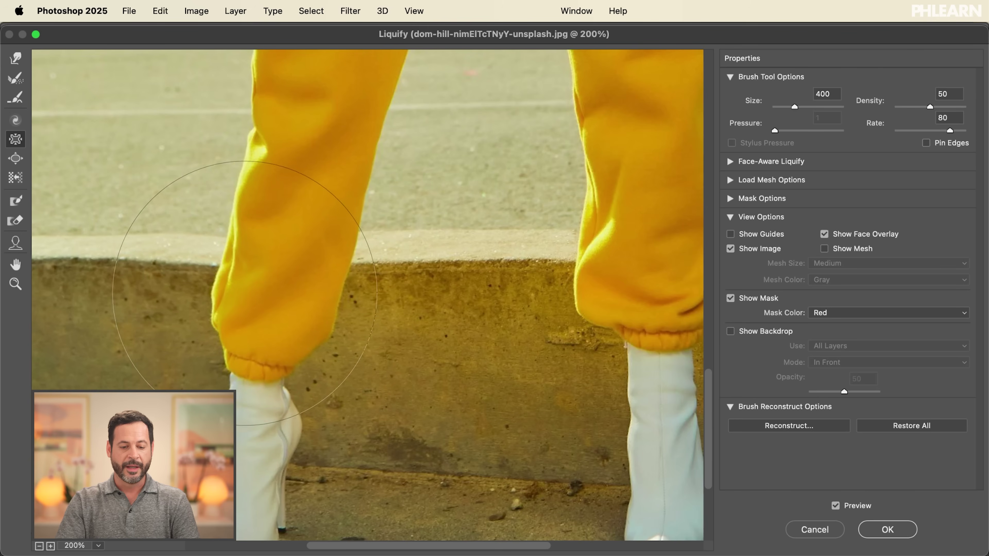
pyautogui.click(24, 60)
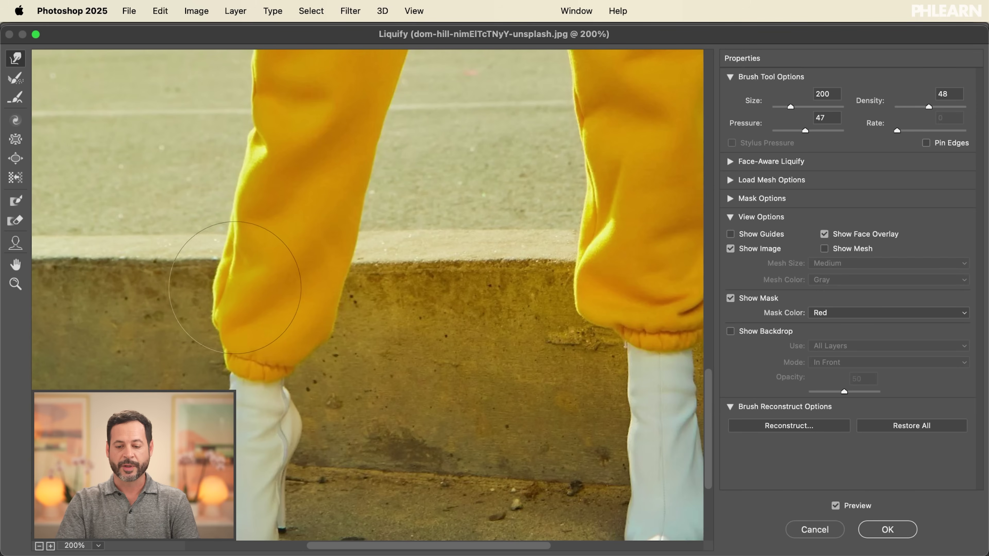
# - Try enlarging the lower end of the other trouser leg with the Bloat tool at brush size 700, and undo it
pyautogui.hscroll(5, 300, 290)
pyautogui.scroll(2, 300, 290)
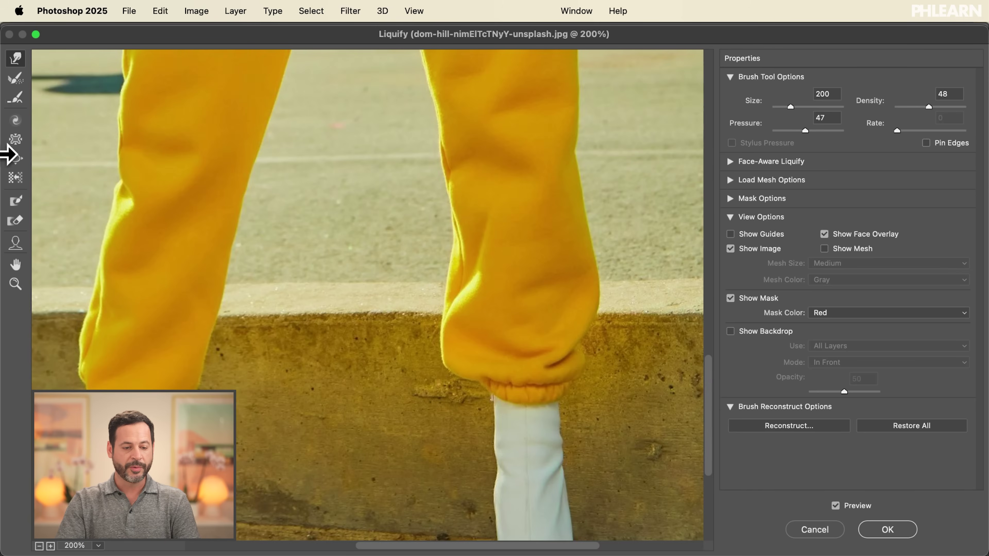
pyautogui.click(14, 159)
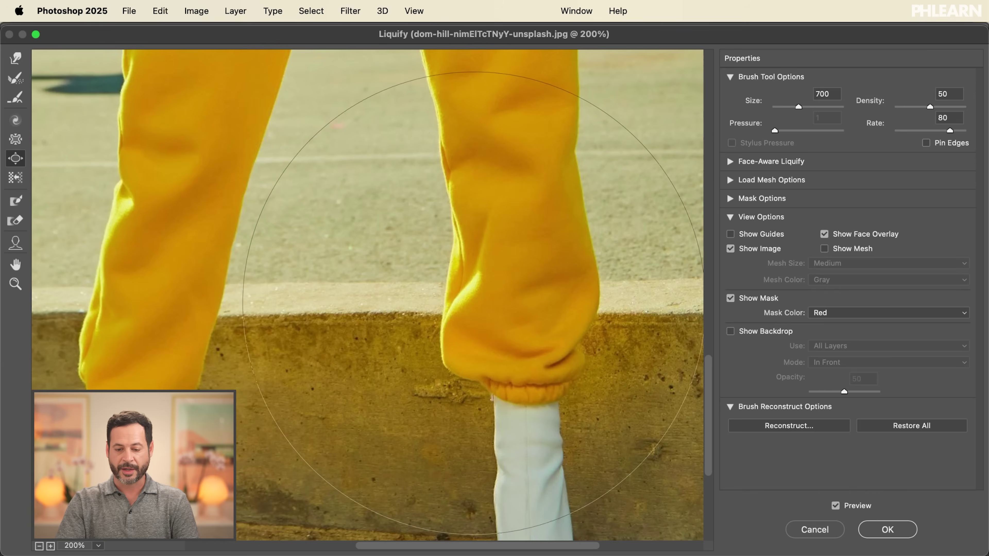
pyautogui.moveTo(486, 294); pyautogui.dragTo(487, 294)
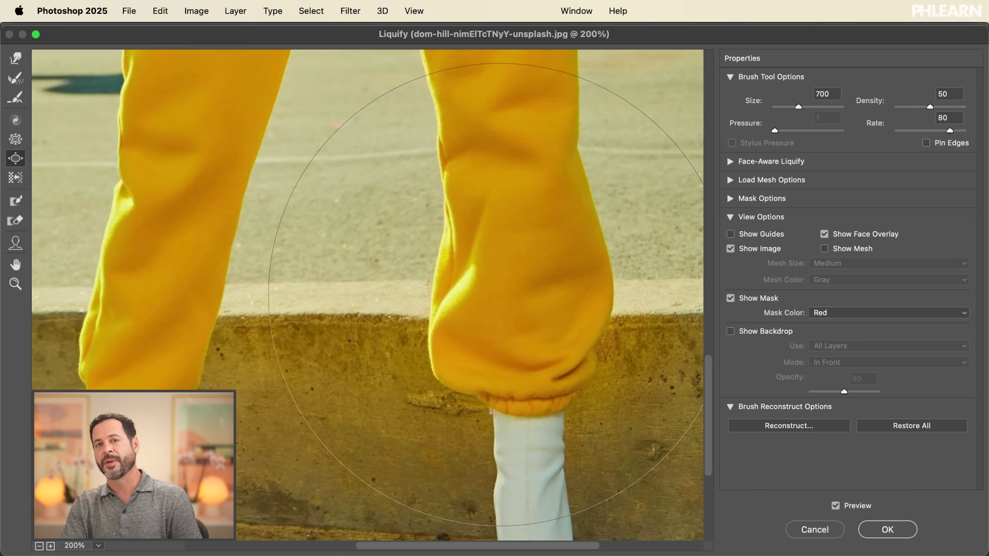
pyautogui.press('super+z')
pyautogui.press('super+z')
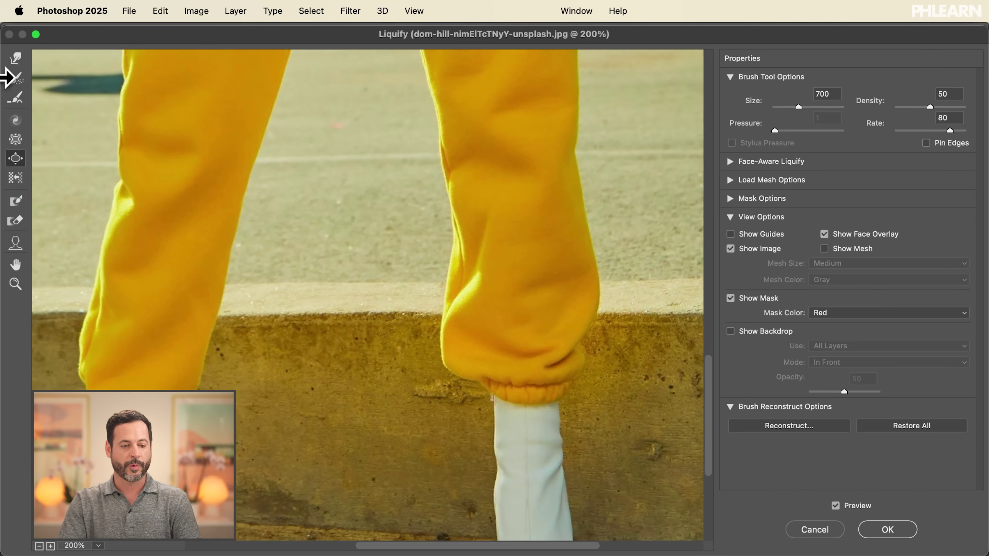
# - Push both sides of the other trouser leg's baggy lower end inward with the Forward Warp tool at brush size 200
pyautogui.click(23, 58)
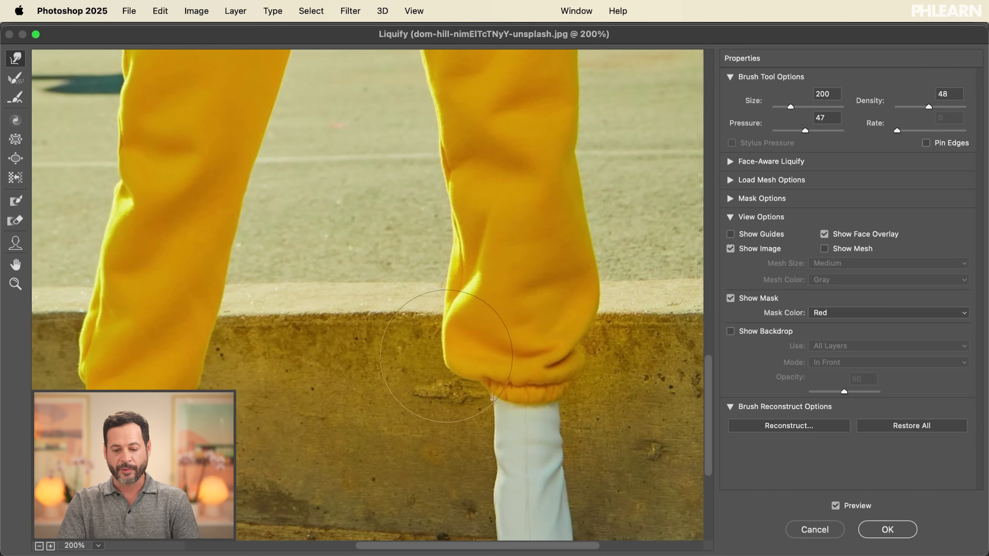
pyautogui.moveTo(443, 356); pyautogui.dragTo(468, 352)
pyautogui.moveTo(418, 377)
pyautogui.mouseDown()
pyautogui.moveTo(429, 372)
pyautogui.moveTo(413, 329)
pyautogui.moveTo(432, 323)
pyautogui.moveTo(405, 269)
pyautogui.moveTo(425, 280)
pyautogui.moveTo(451, 256)
pyautogui.mouseUp()
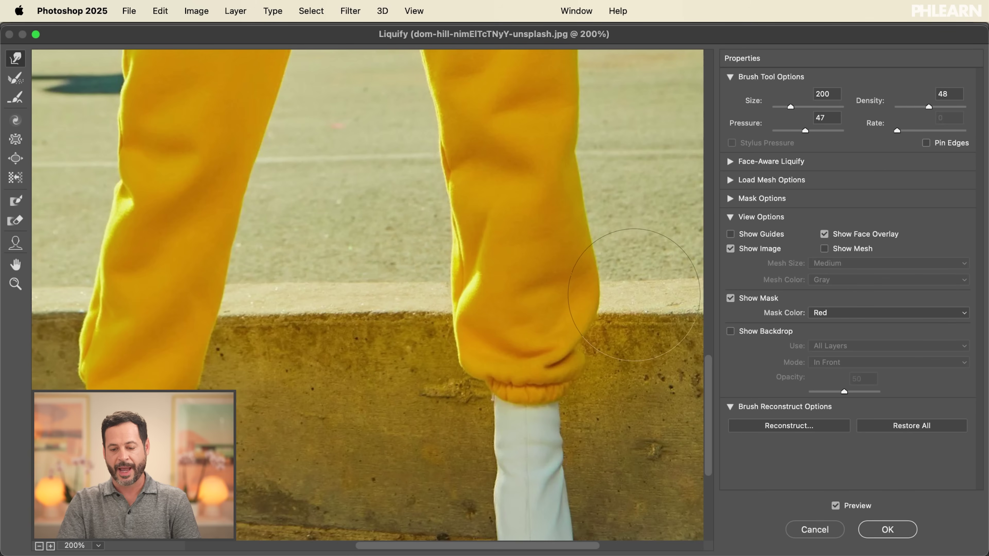
pyautogui.moveTo(635, 294); pyautogui.dragTo(605, 297)
pyautogui.moveTo(582, 335); pyautogui.dragTo(577, 335)
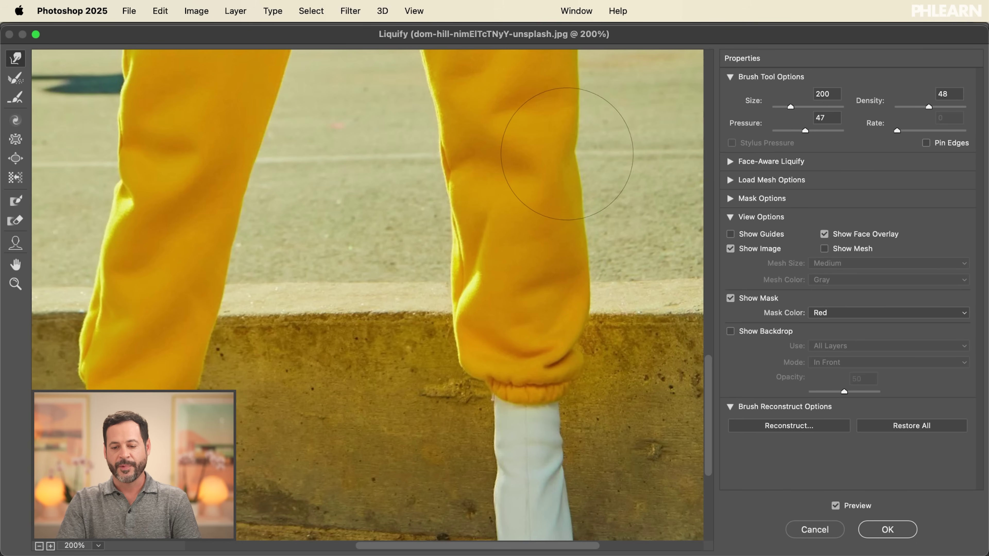
# - Smooth the notch in that leg's outer edge above the baggy part, reducing the Forward Warp brush size to 70
pyautogui.press('[')
pyautogui.press('[')
pyautogui.press('[')
pyautogui.press('[')
pyautogui.press('[')
pyautogui.press('[')
pyautogui.press('[')
pyautogui.press('[')
pyautogui.press('[')
pyautogui.press('[')
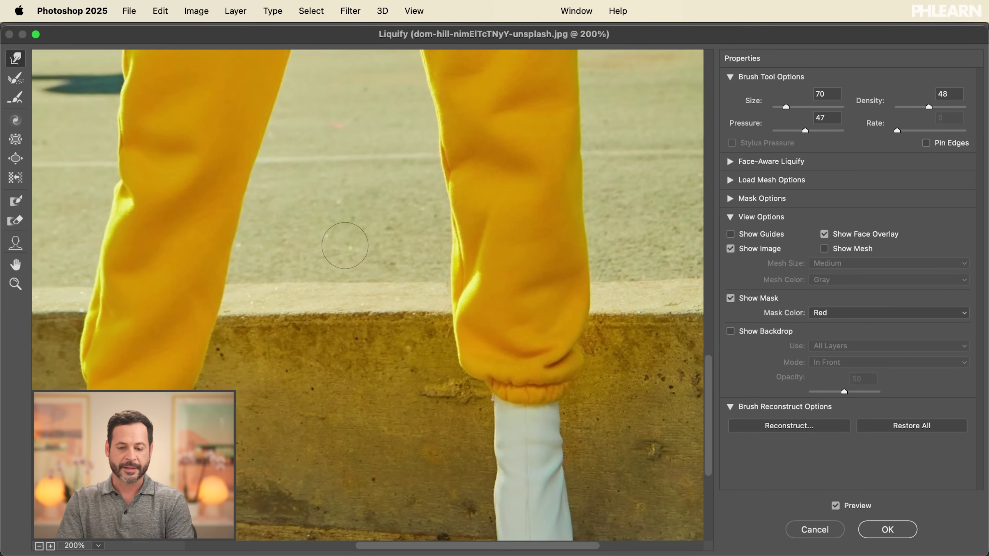
# - Refine the outer edge of the photo's left hoodie sleeve with the Forward Warp tool, using brush sizes up to 125
pyautogui.moveTo(390, 162); pyautogui.dragTo(387, 391)
pyautogui.moveTo(341, 117); pyautogui.dragTo(371, 327)
pyautogui.moveTo(401, 252); pyautogui.dragTo(401, 349)
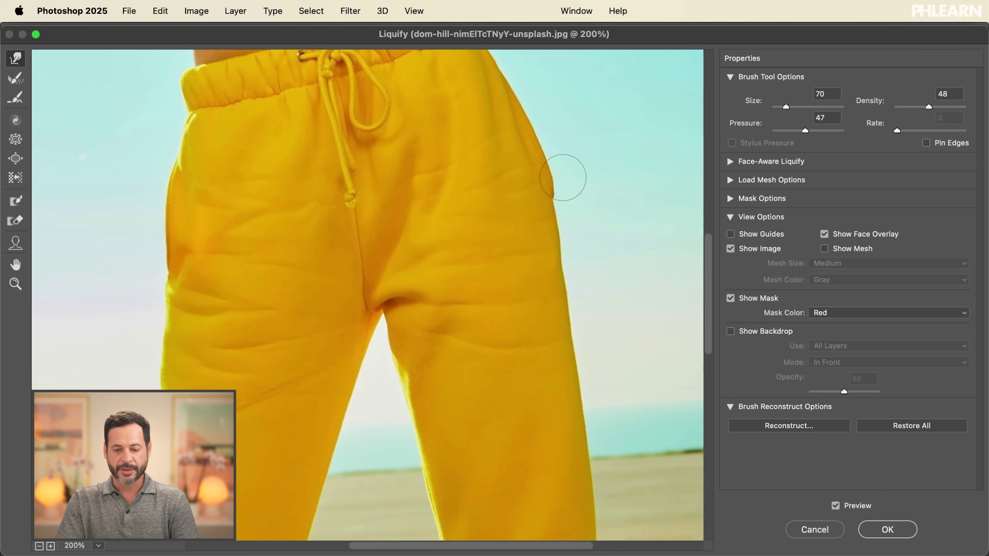
pyautogui.moveTo(304, 245); pyautogui.dragTo(329, 365)
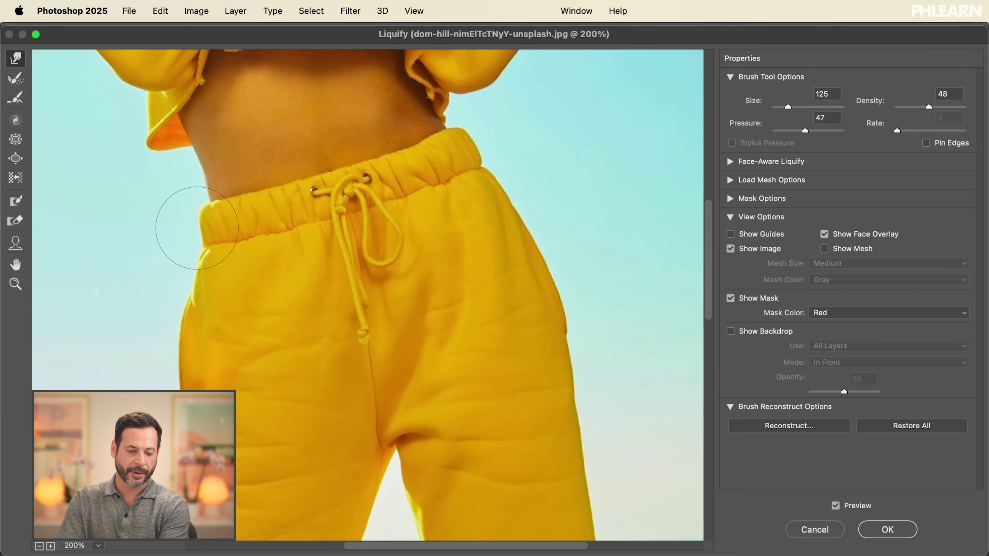
pyautogui.moveTo(375, 175); pyautogui.dragTo(425, 351)
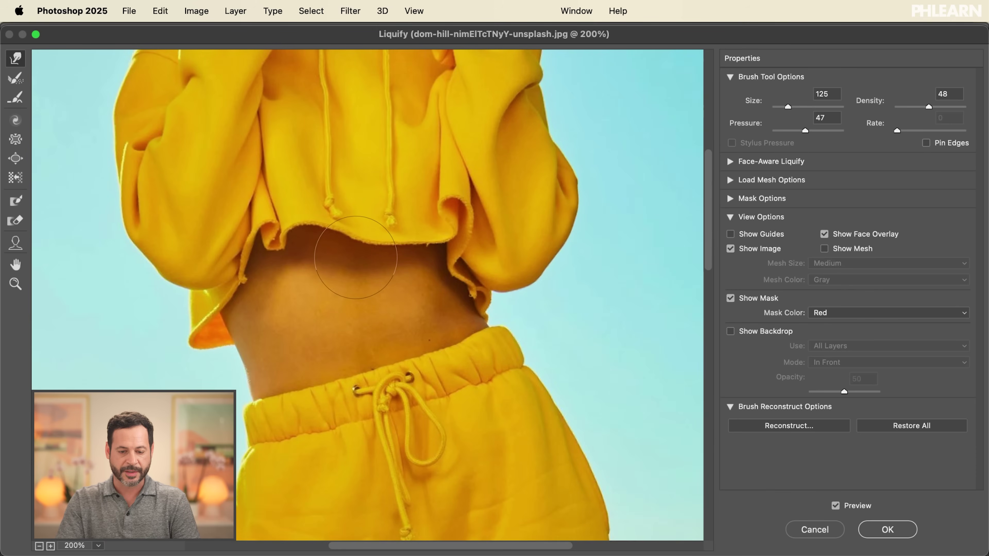
pyautogui.moveTo(482, 239); pyautogui.dragTo(477, 270)
pyautogui.press('[')
pyautogui.press('[')
pyautogui.press('[')
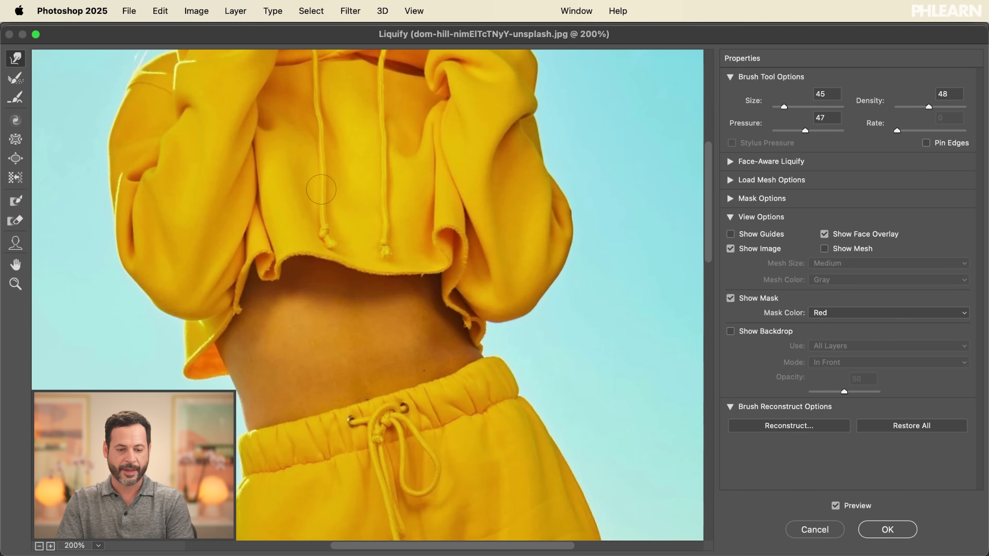
pyautogui.moveTo(252, 185); pyautogui.dragTo(299, 267)
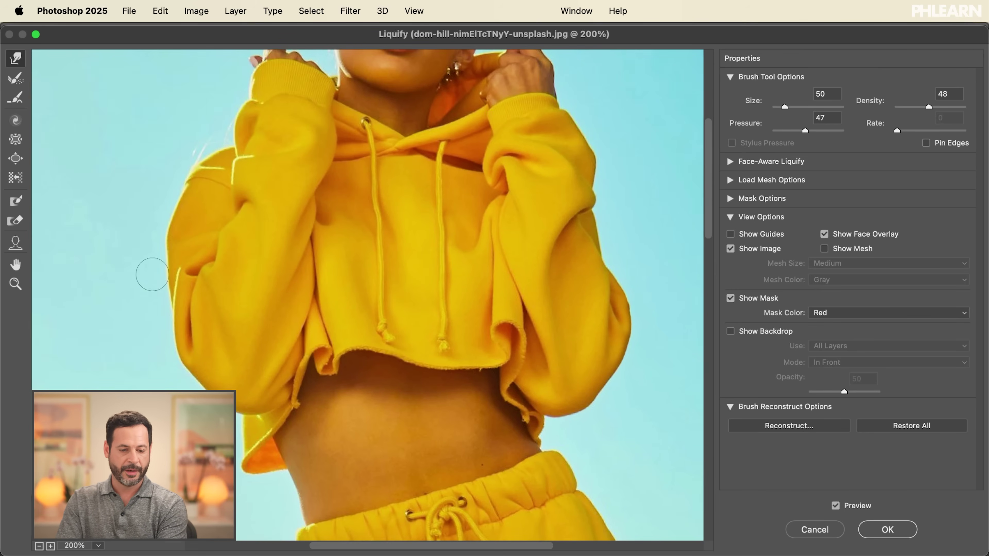
pyautogui.press('[')
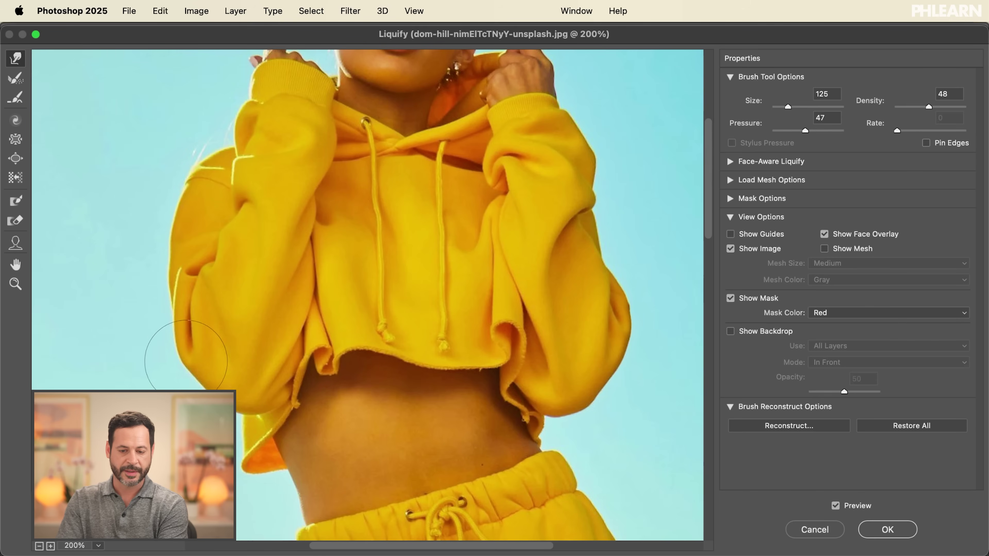
# - Zoom out to 100% and examine the outlines of the whole hoodie and trousers
pyautogui.scroll(5, 286, 341)
pyautogui.scroll(-4, 290, 352)
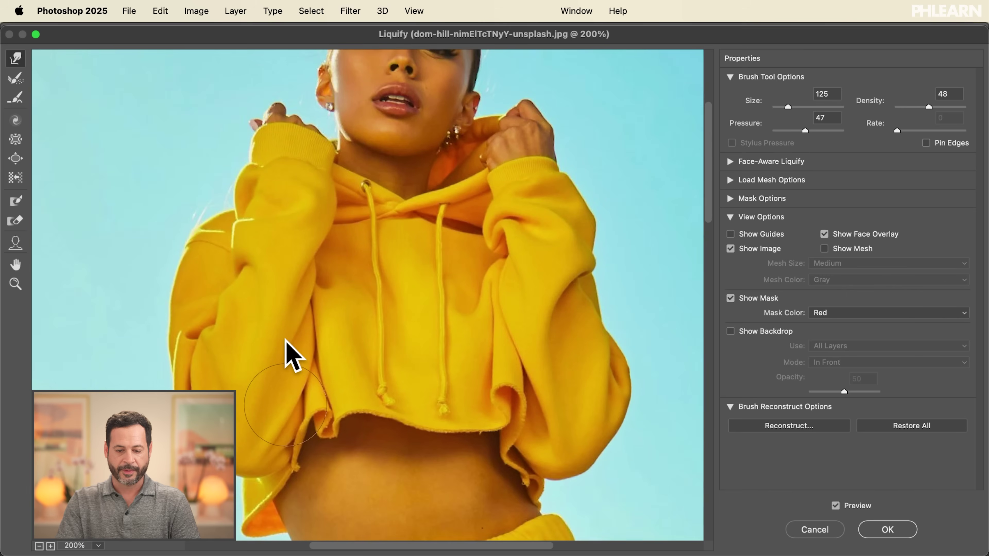
pyautogui.keyDown('alt'); pyautogui.click(284, 343); pyautogui.keyUp('alt')
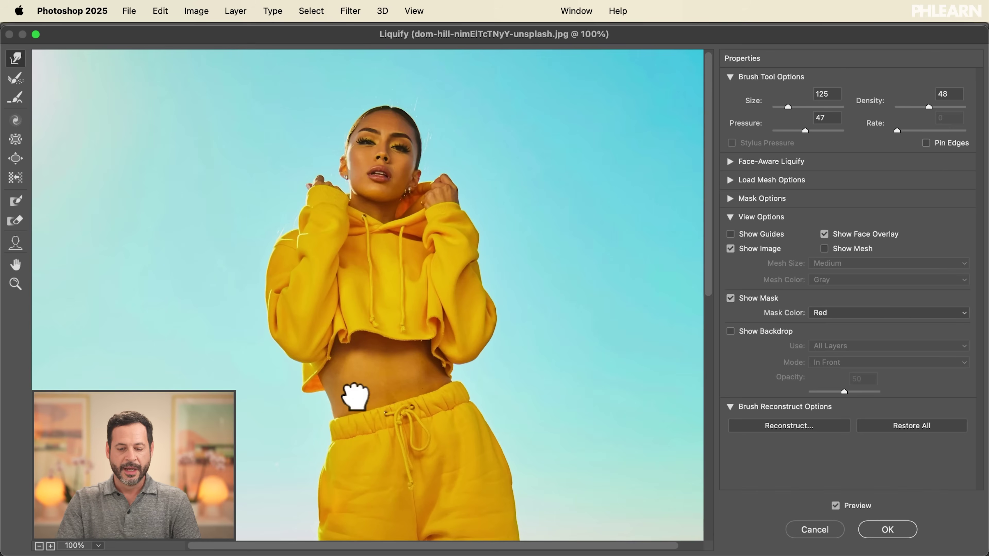
pyautogui.moveTo(353, 397); pyautogui.dragTo(308, 120)
pyautogui.scroll(-2, 380, 254)
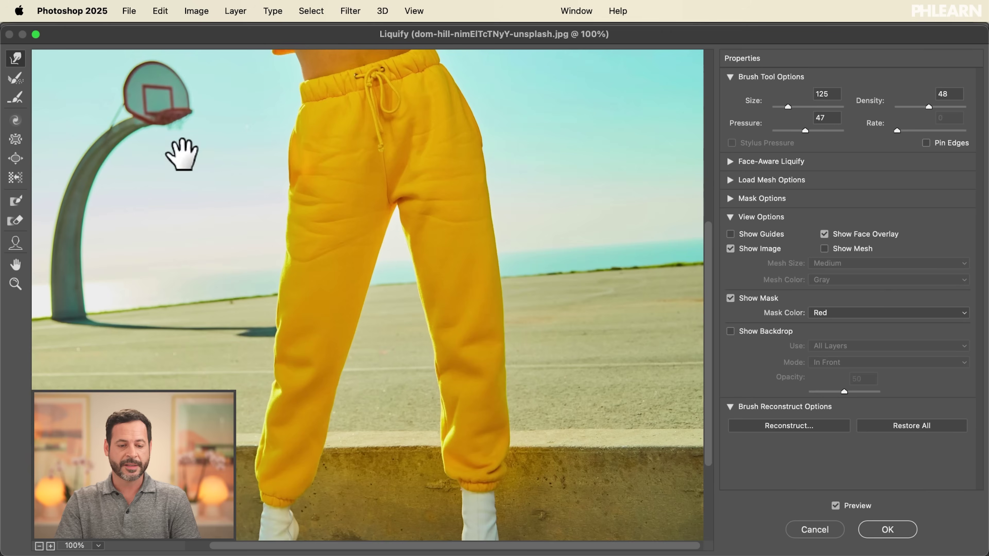
pyautogui.moveTo(181, 150)
pyautogui.mouseDown()
pyautogui.moveTo(279, 269)
pyautogui.moveTo(313, 347)
pyautogui.mouseUp()
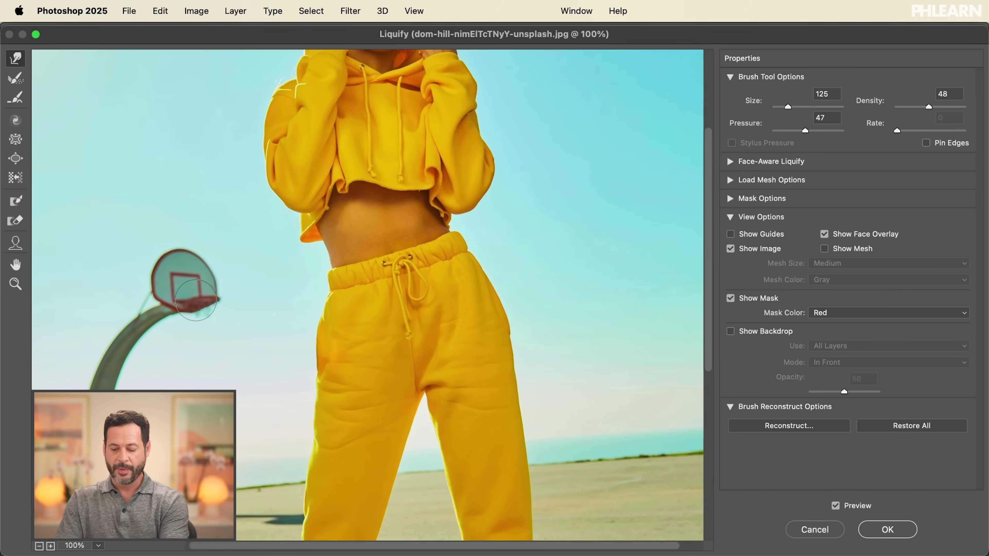
# - Try warping the area around the basketball hoop with the Forward Warp tool enlarged to brush size 1000
pyautogui.press(']')
pyautogui.press(']')
pyautogui.press(']')
pyautogui.press(']')
pyautogui.press(']')
pyautogui.press(']')
pyautogui.press(']')
pyautogui.press(']')
pyautogui.press(']')
pyautogui.press(']')
pyautogui.press(']')
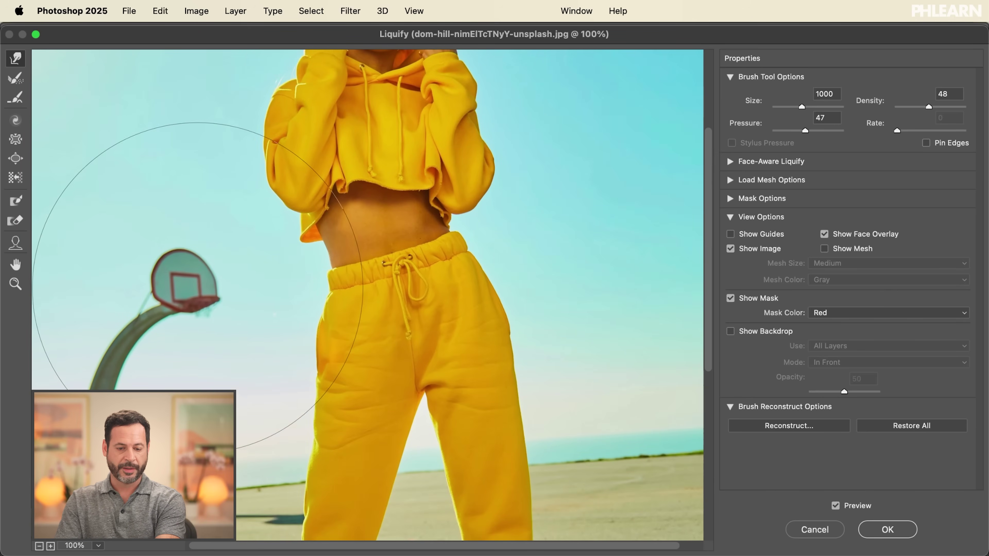
pyautogui.moveTo(194, 284)
pyautogui.mouseDown()
pyautogui.moveTo(237, 281)
pyautogui.moveTo(214, 304)
pyautogui.moveTo(198, 298)
pyautogui.mouseUp()
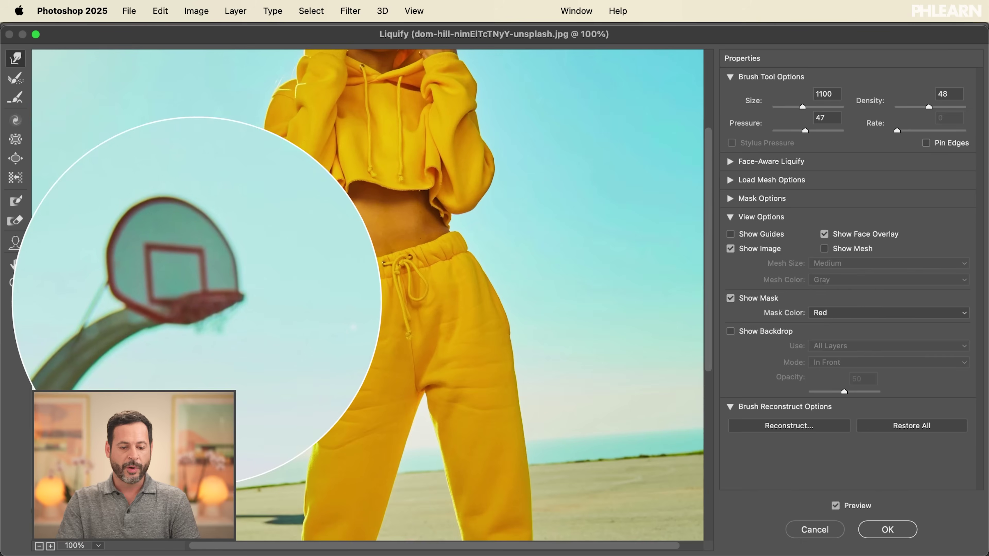
# - Freeze the basketball hoop and its pole with the Freeze Mask tool at brush size 250, and test Forward Warp at size 1100 over them
pyautogui.click(17, 203)
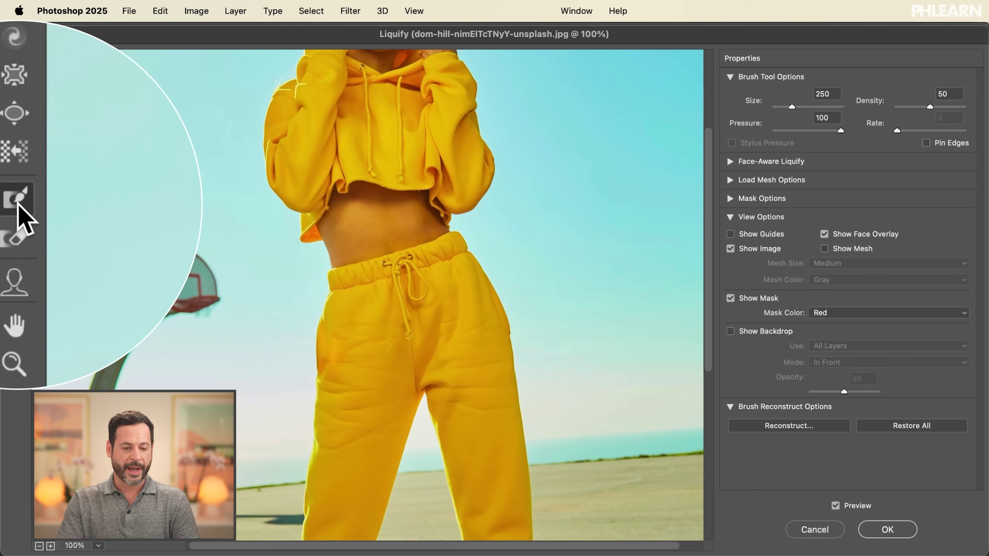
pyautogui.moveTo(156, 293)
pyautogui.mouseDown()
pyautogui.moveTo(185, 263)
pyautogui.moveTo(212, 290)
pyautogui.moveTo(192, 320)
pyautogui.moveTo(150, 331)
pyautogui.moveTo(156, 290)
pyautogui.moveTo(179, 298)
pyautogui.moveTo(116, 349)
pyautogui.moveTo(108, 389)
pyautogui.mouseUp()
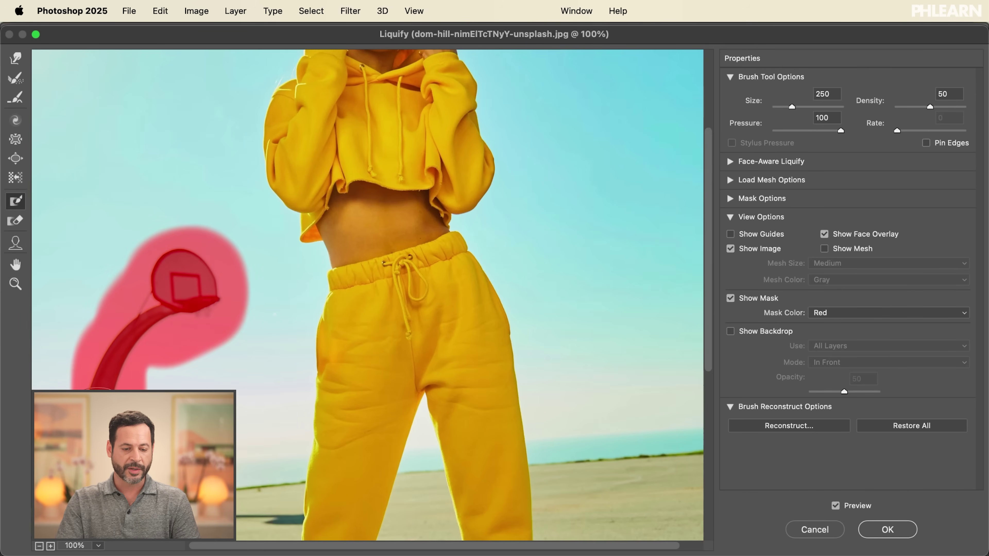
pyautogui.click(15, 59)
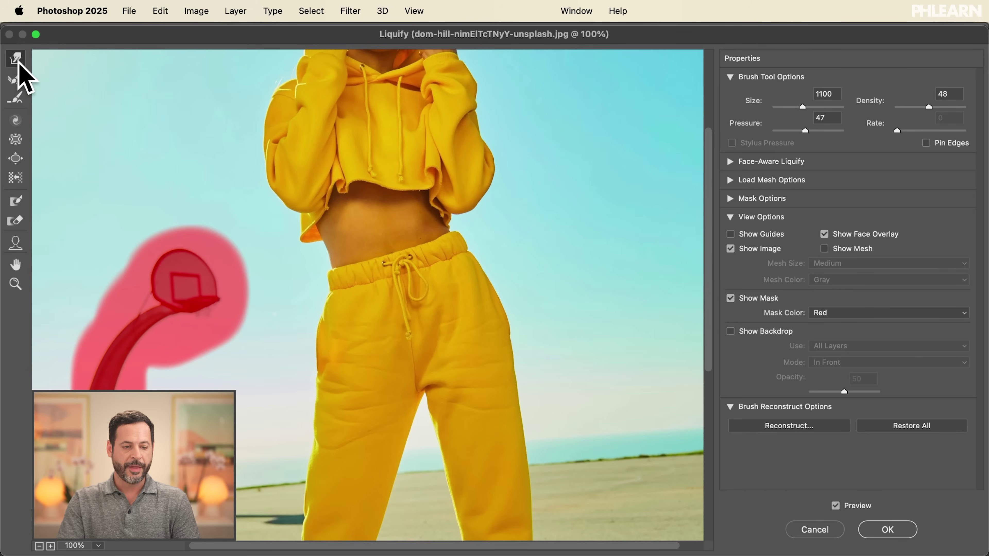
pyautogui.moveTo(225, 294)
pyautogui.mouseDown()
pyautogui.moveTo(258, 285)
pyautogui.moveTo(183, 288)
pyautogui.moveTo(128, 273)
pyautogui.moveTo(187, 308)
pyautogui.moveTo(237, 288)
pyautogui.moveTo(180, 301)
pyautogui.mouseUp()
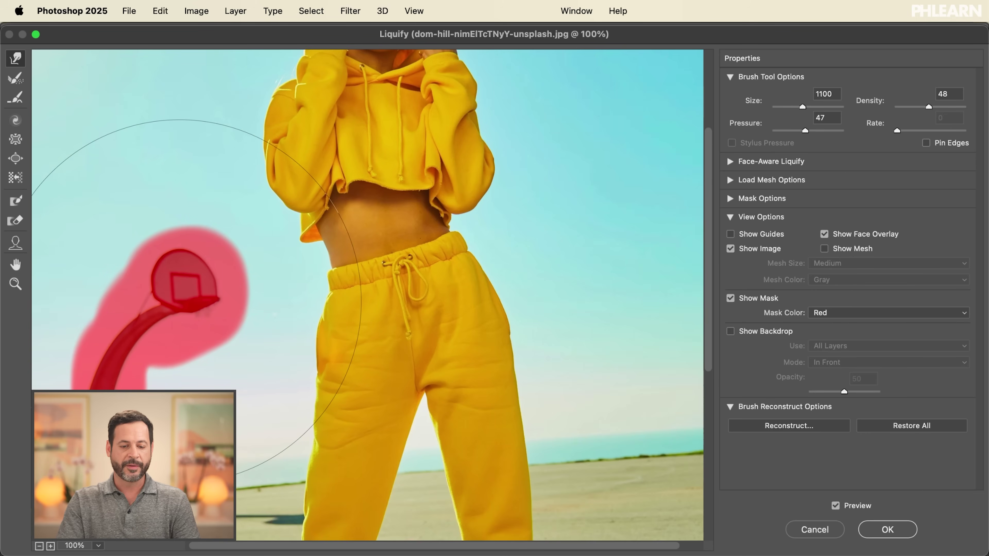